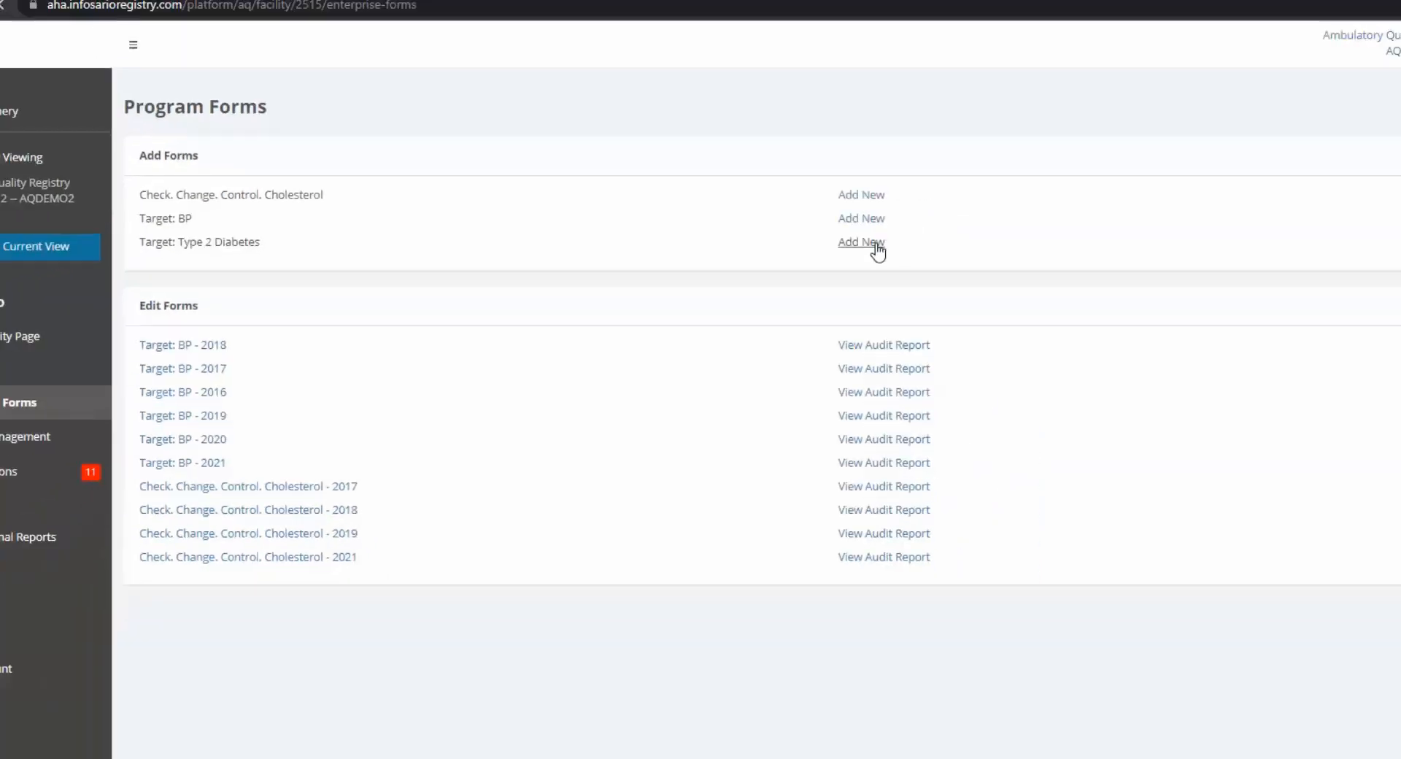
- Add a new Target: Type 2 Diabetes program form and submit it with reporting year 2021
left_click(997, 250)
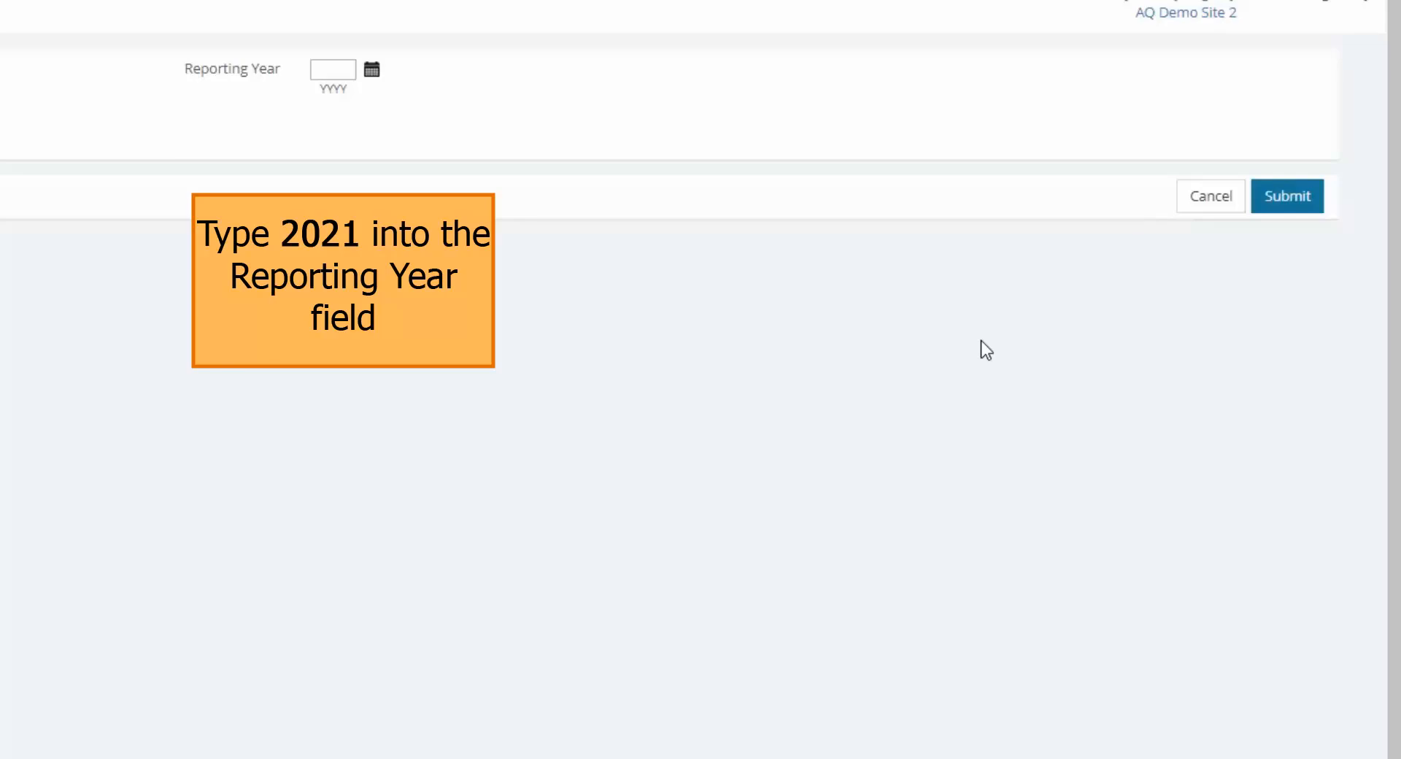
left_click(357, 64)
type("202")
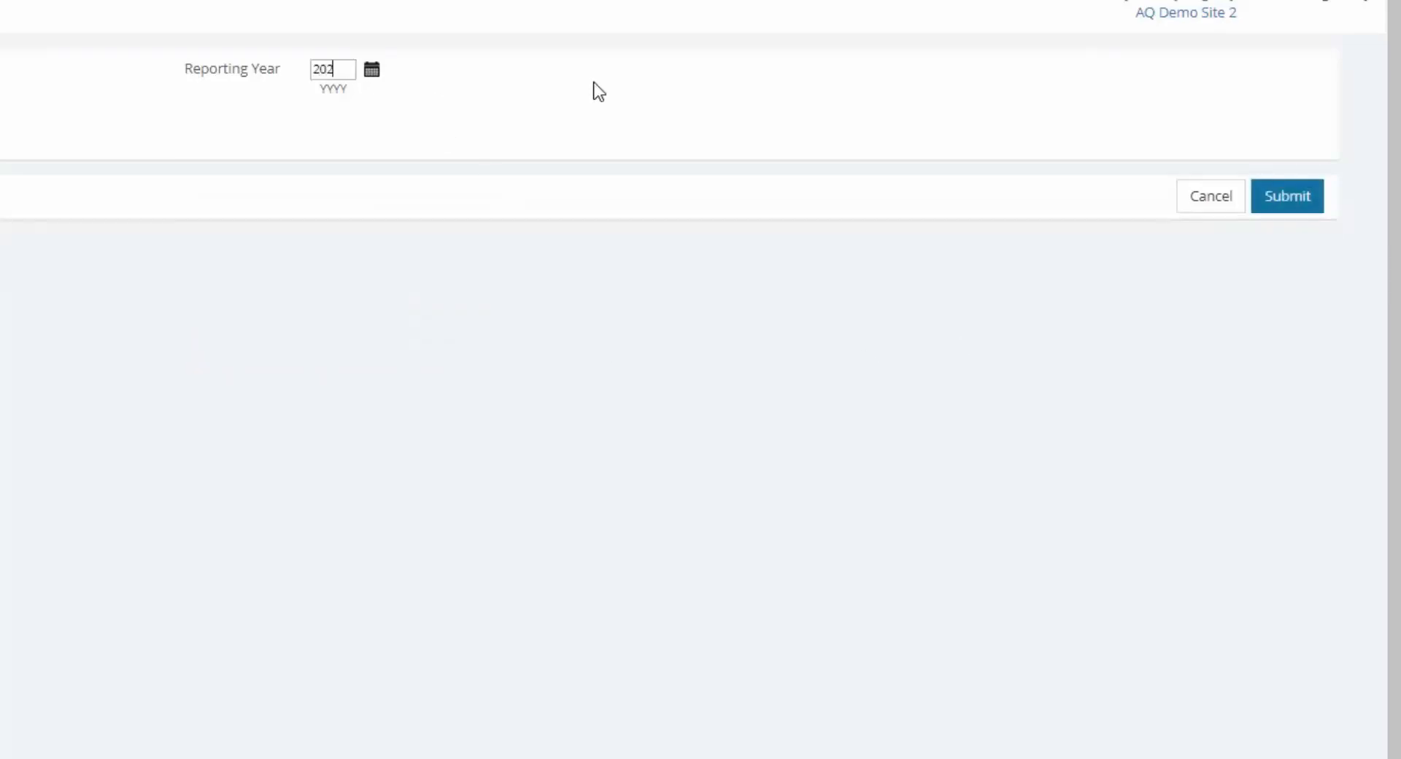
type("1")
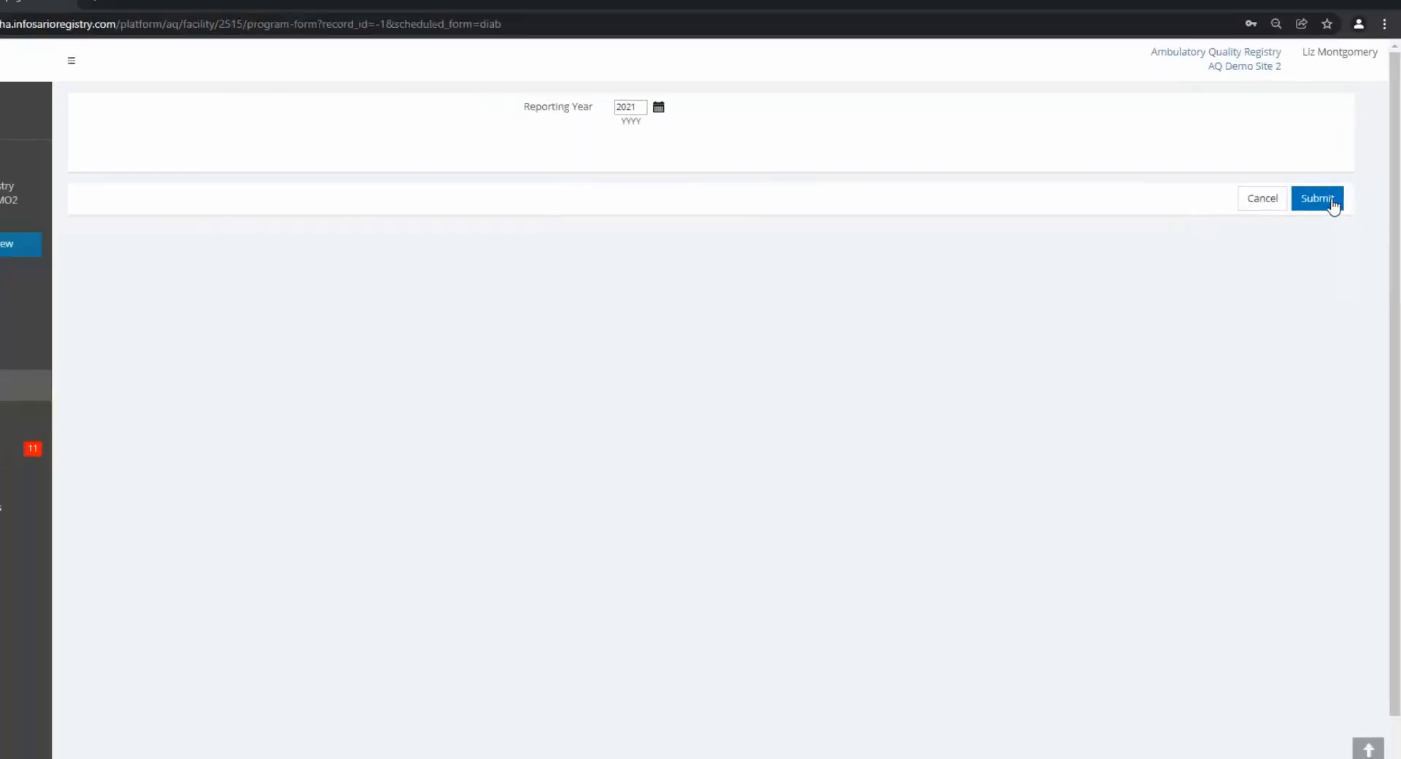
left_click(1288, 204)
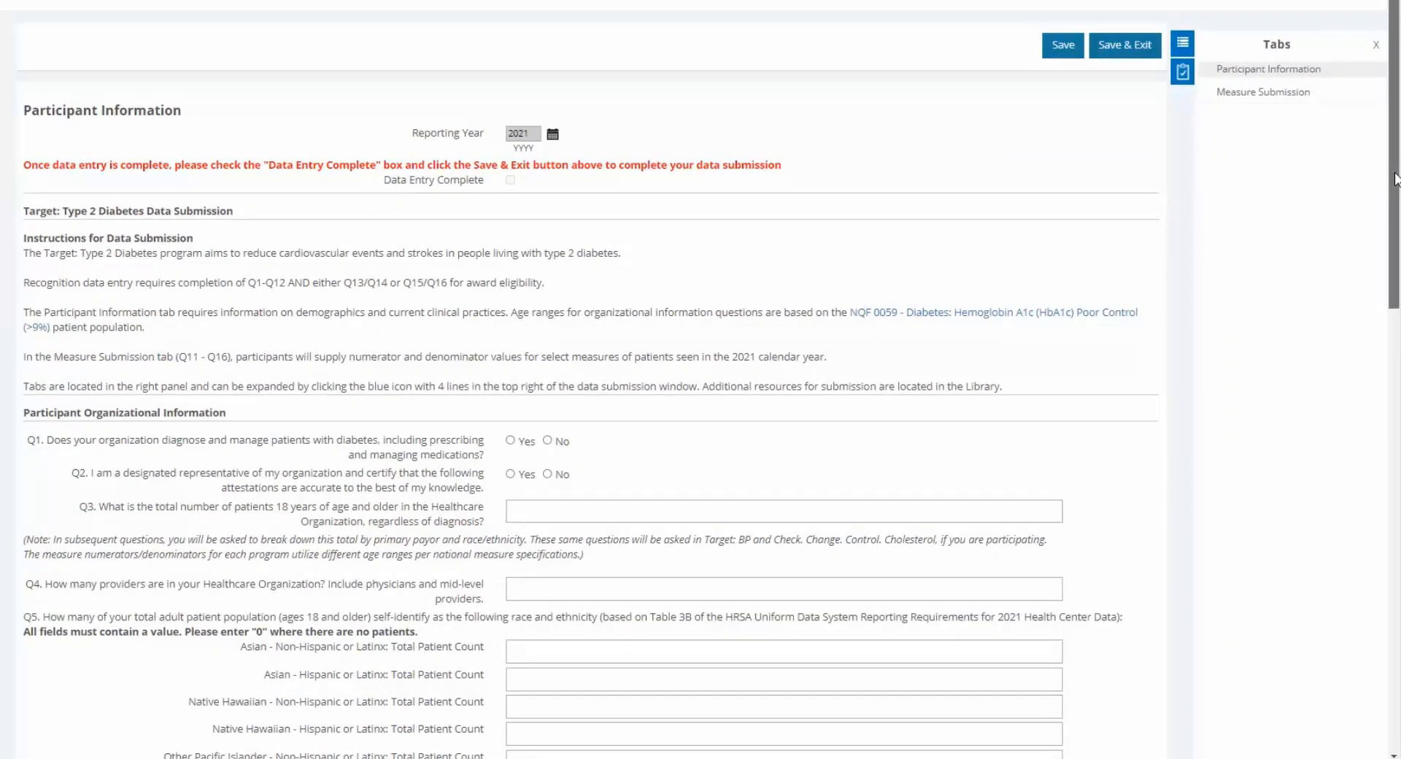
- Review the Participant Information questions and the Measure Submission questions Q11 to Q16, and return to Participant Information
left_click_drag(1395, 180, 1395, 553)
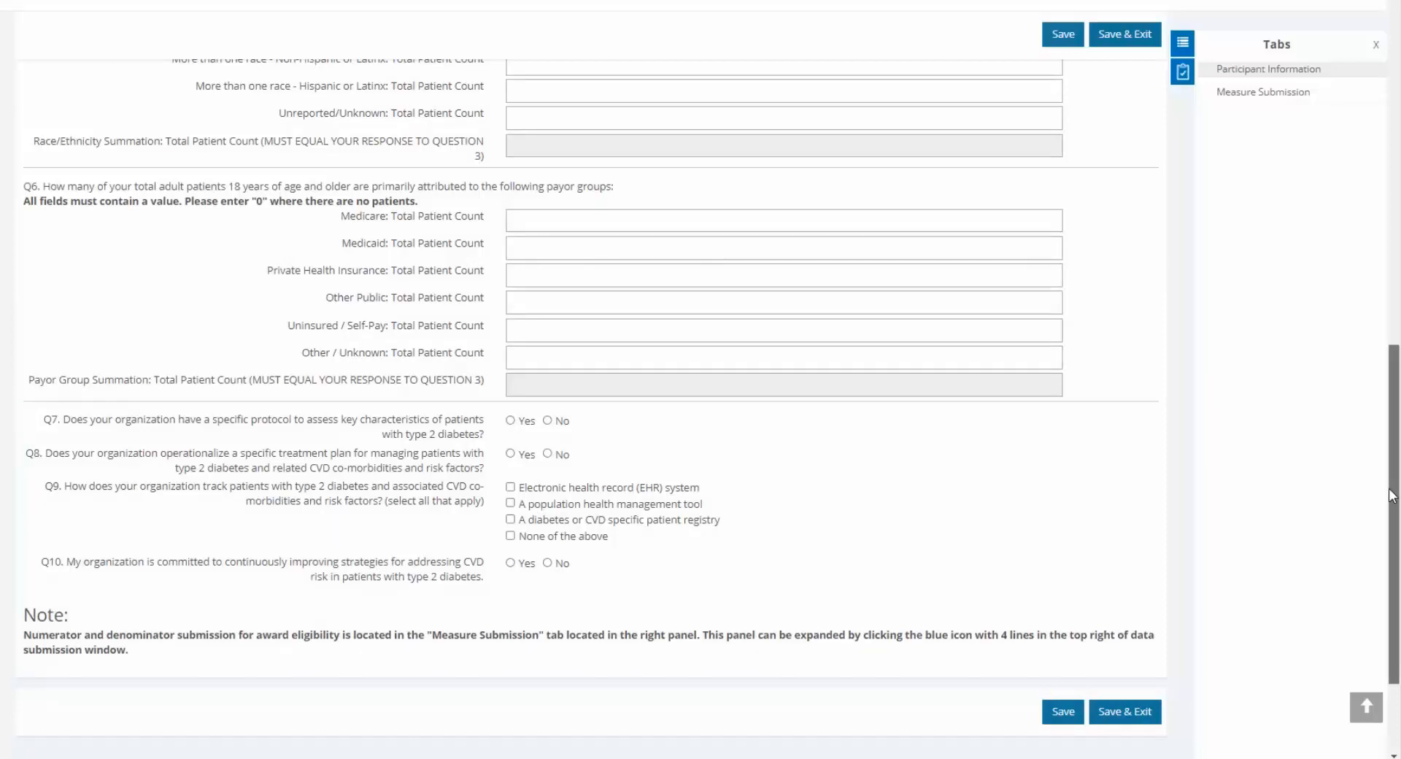
left_click_drag(1392, 497, 1393, 193)
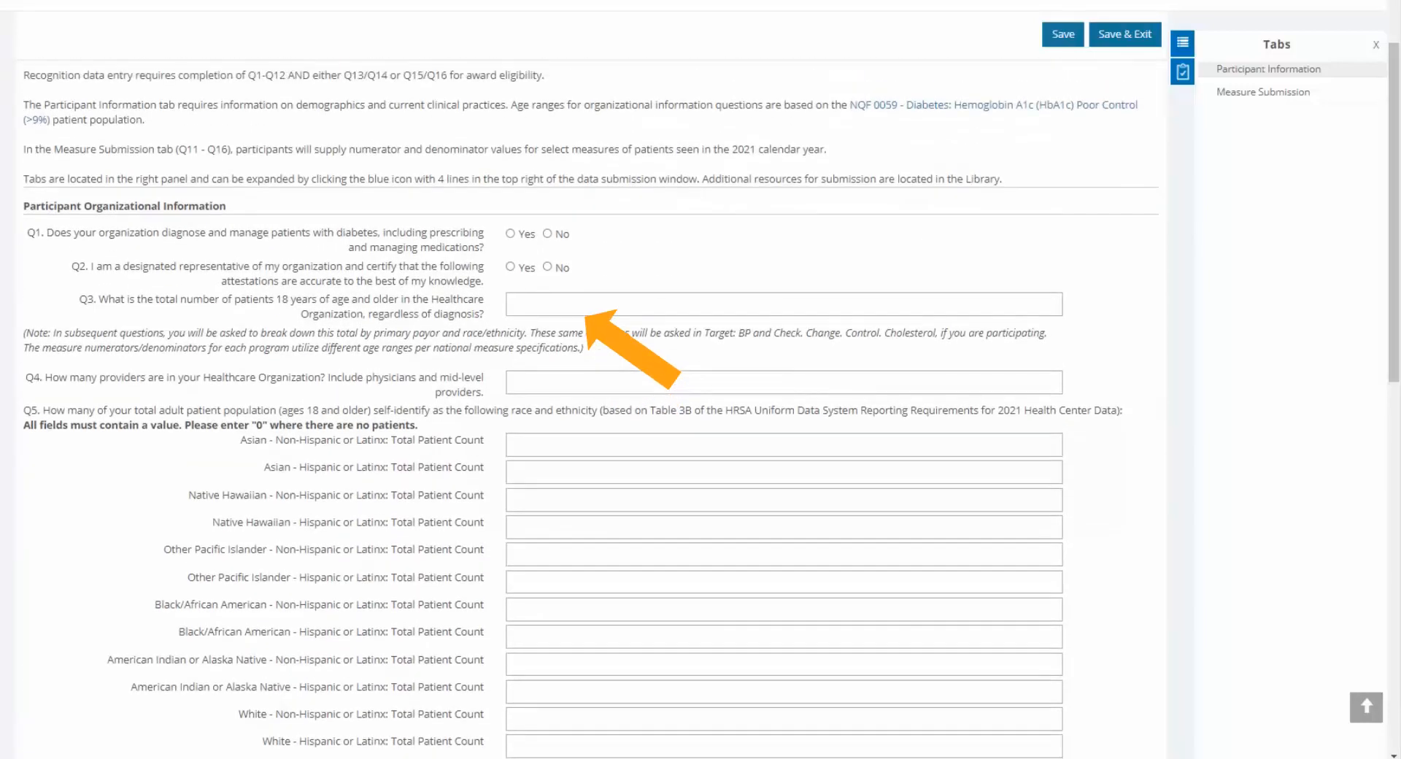
left_click(1306, 94)
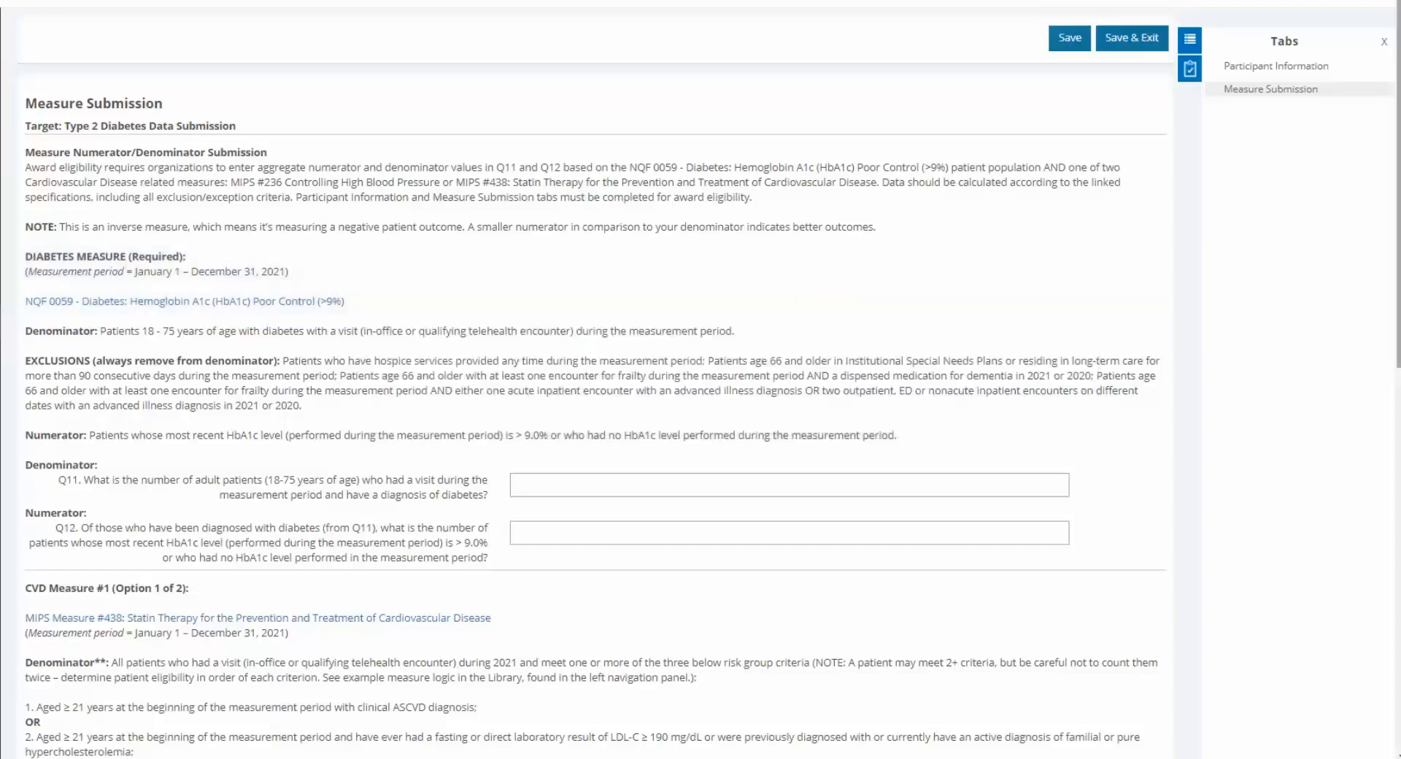
scroll(1373, 259, "down", 7)
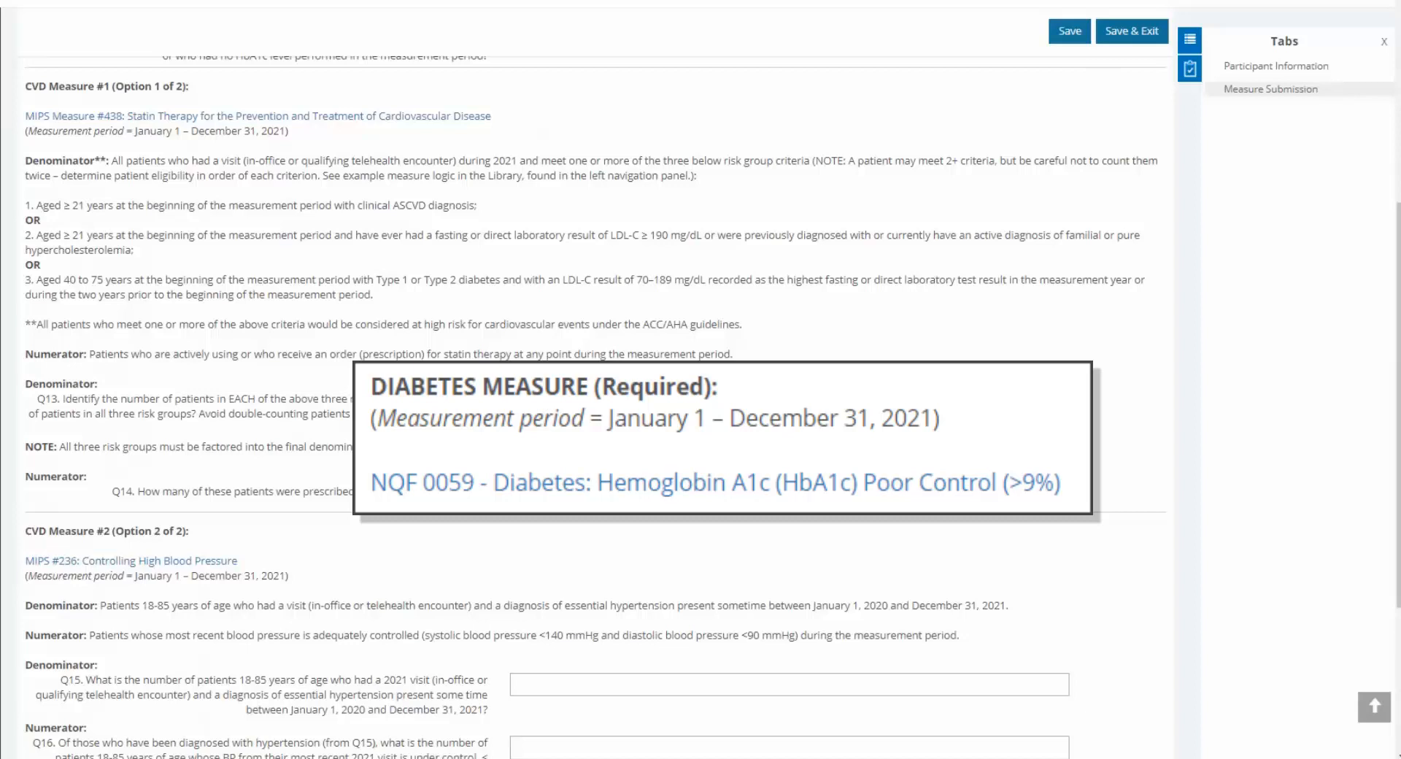
scroll(583, 408, "up", 4)
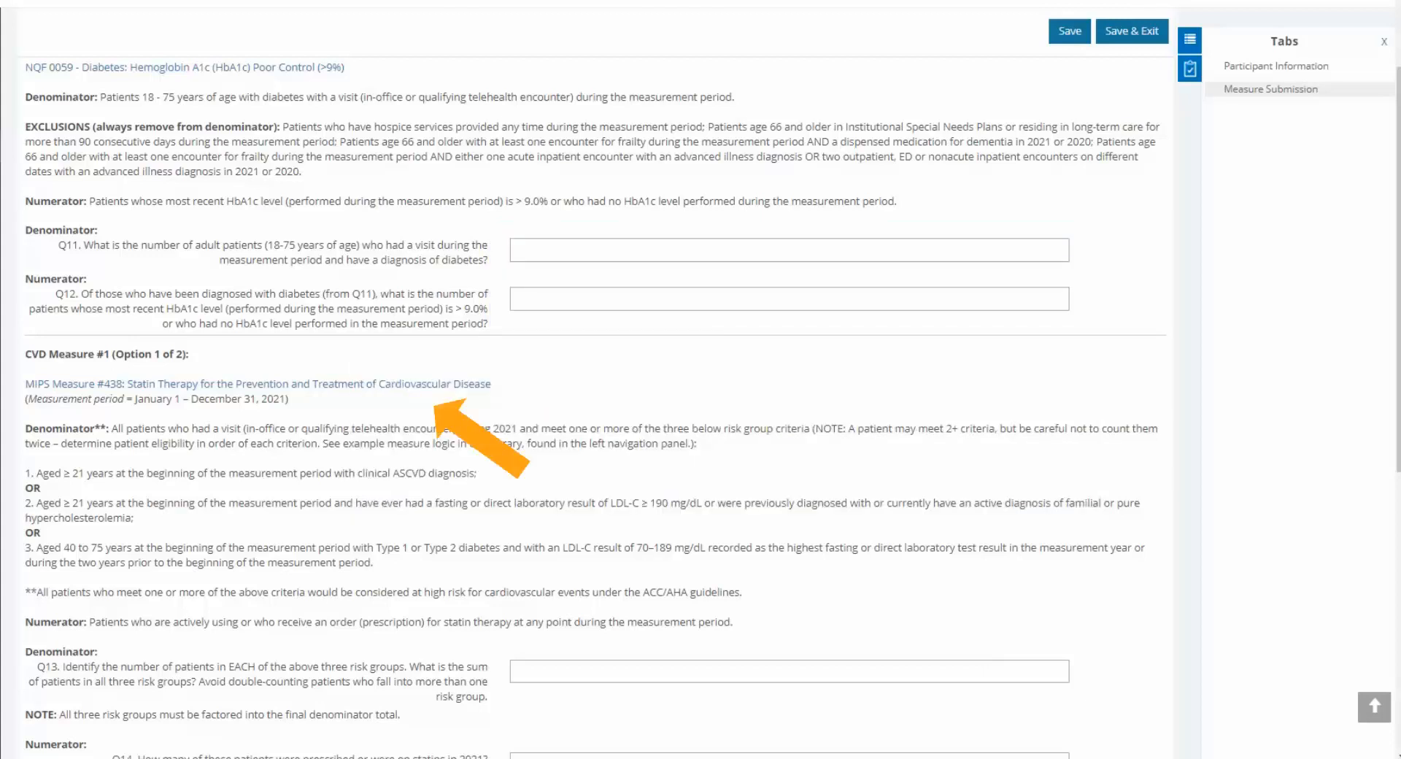
scroll(596, 409, "down", 3)
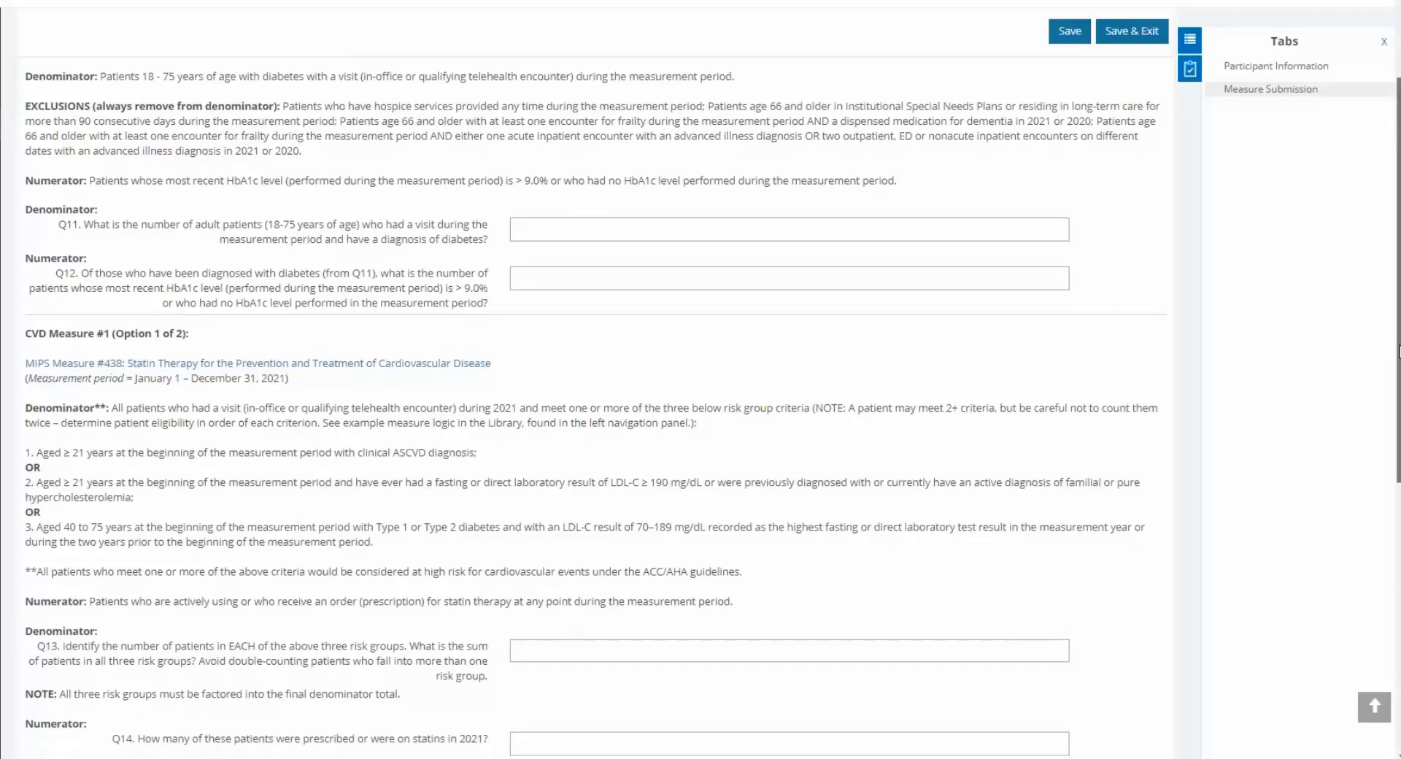
scroll(595, 409, "down", 3)
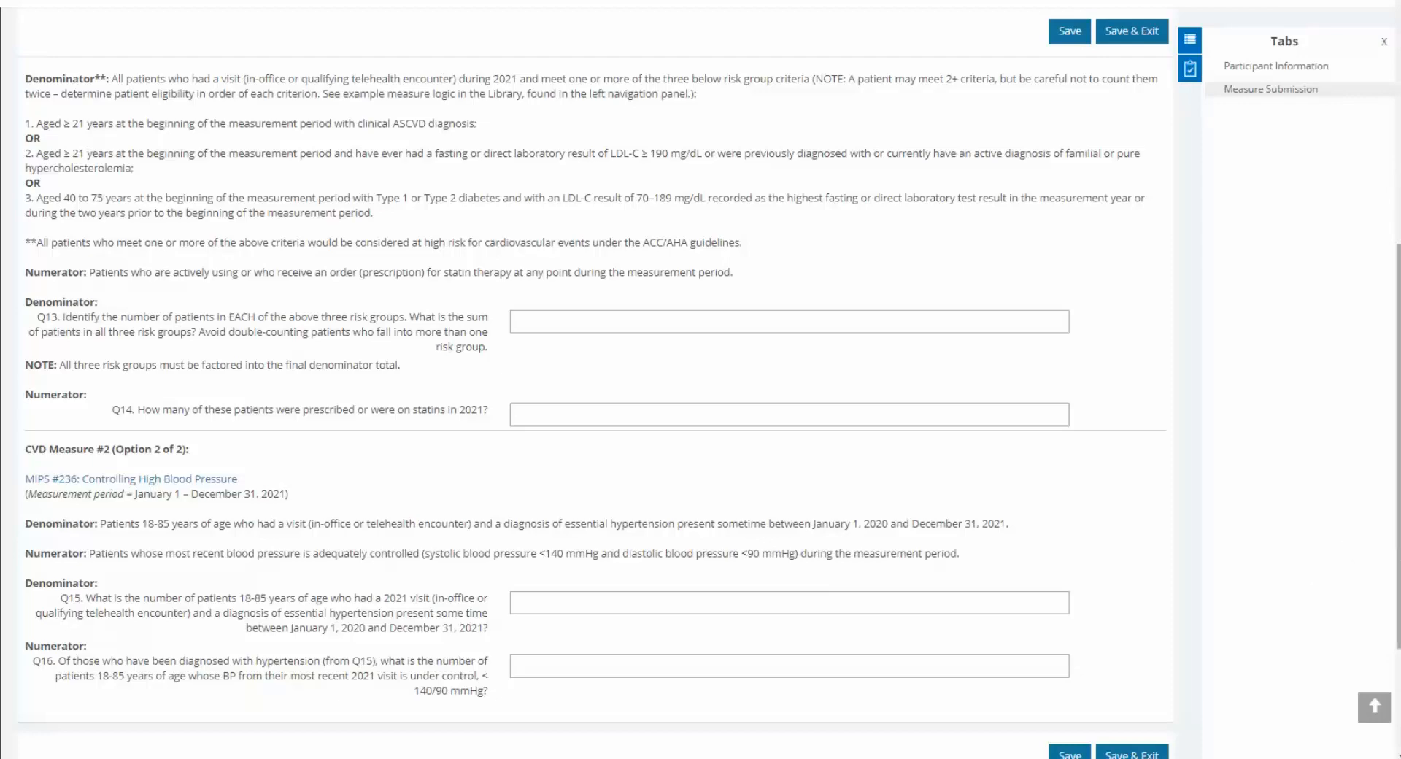
scroll(1383, 548, "up", 5)
scroll(595, 402, "up", 3)
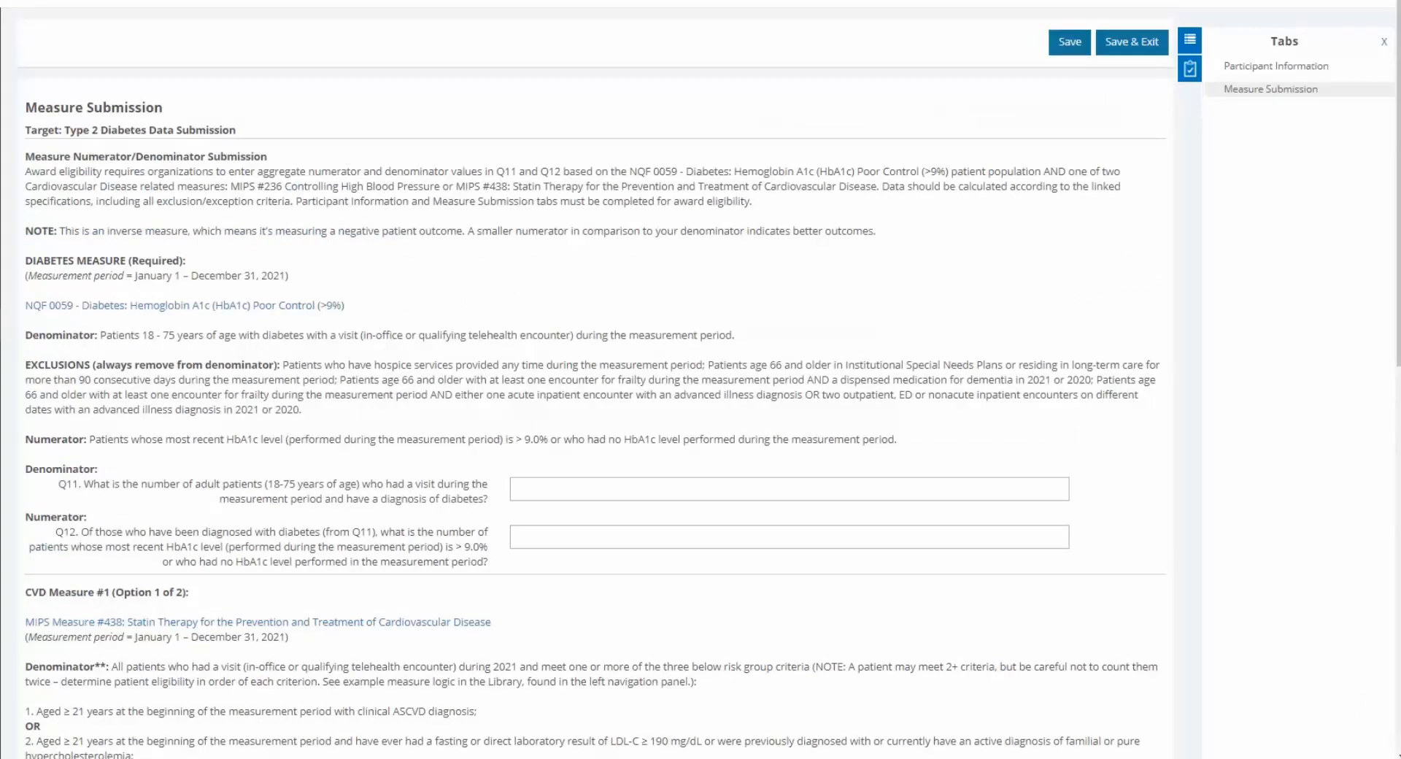
left_click(1277, 66)
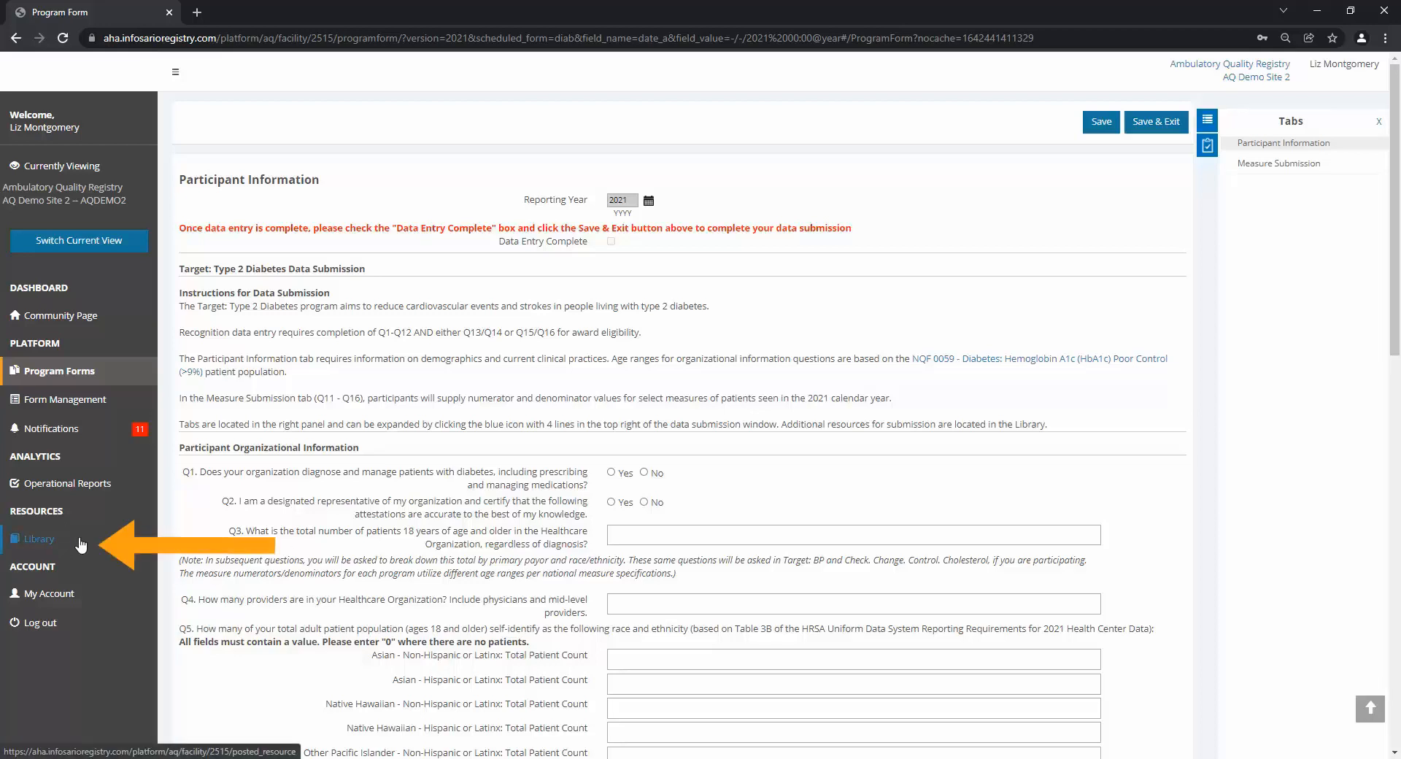
- Open the Library in a separate browser tab, and download and open the Target: Type 2 Diabetes Data Collection Worksheet
right_click(80, 543)
left_click(117, 549)
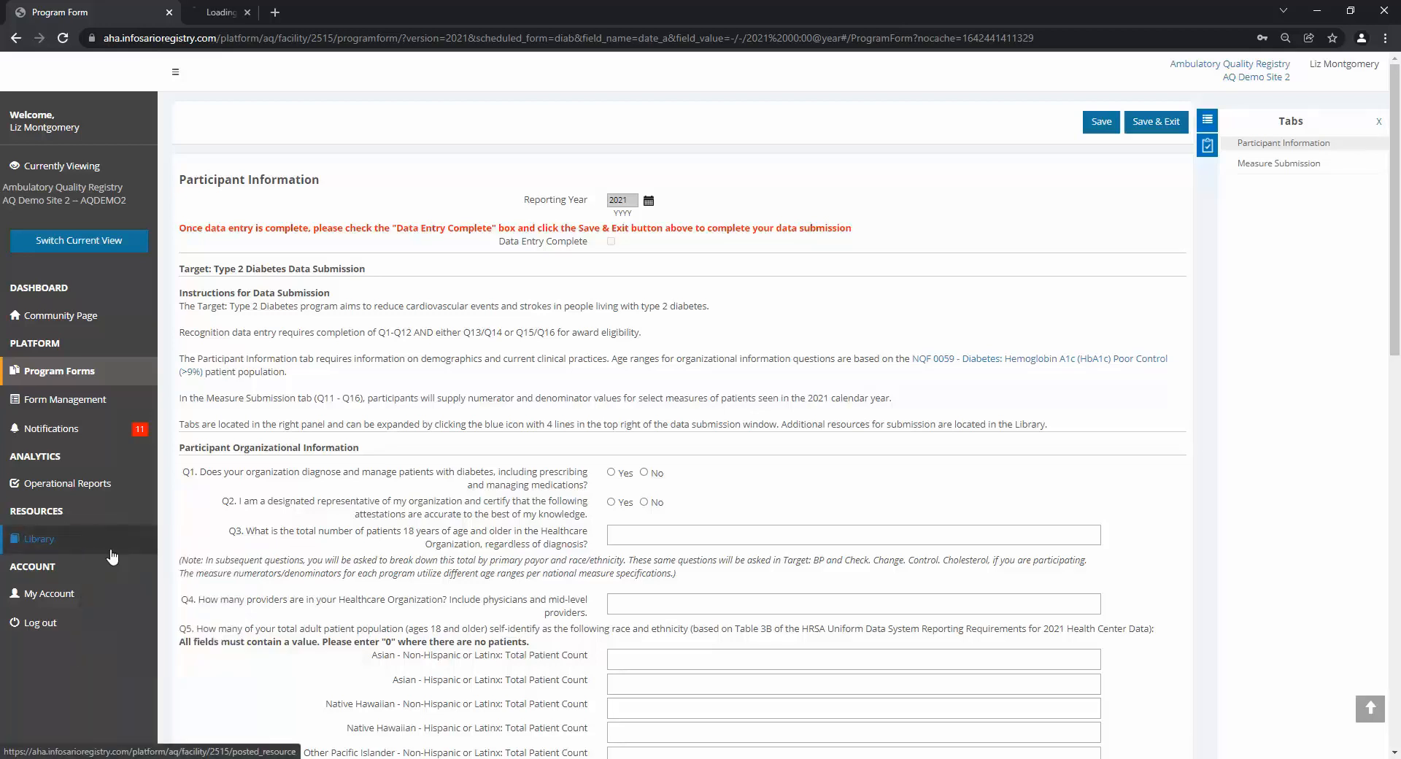
left_click(295, 22)
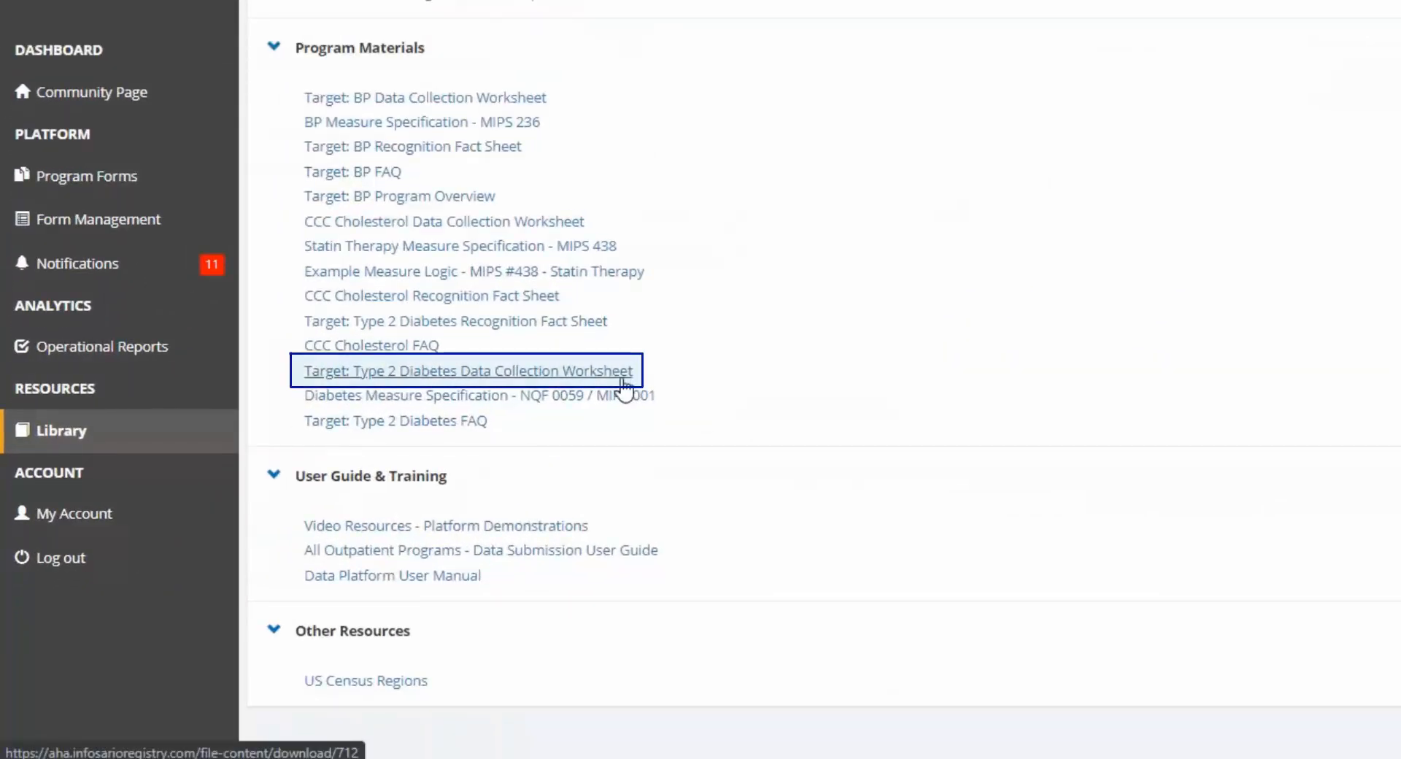
left_click(622, 379)
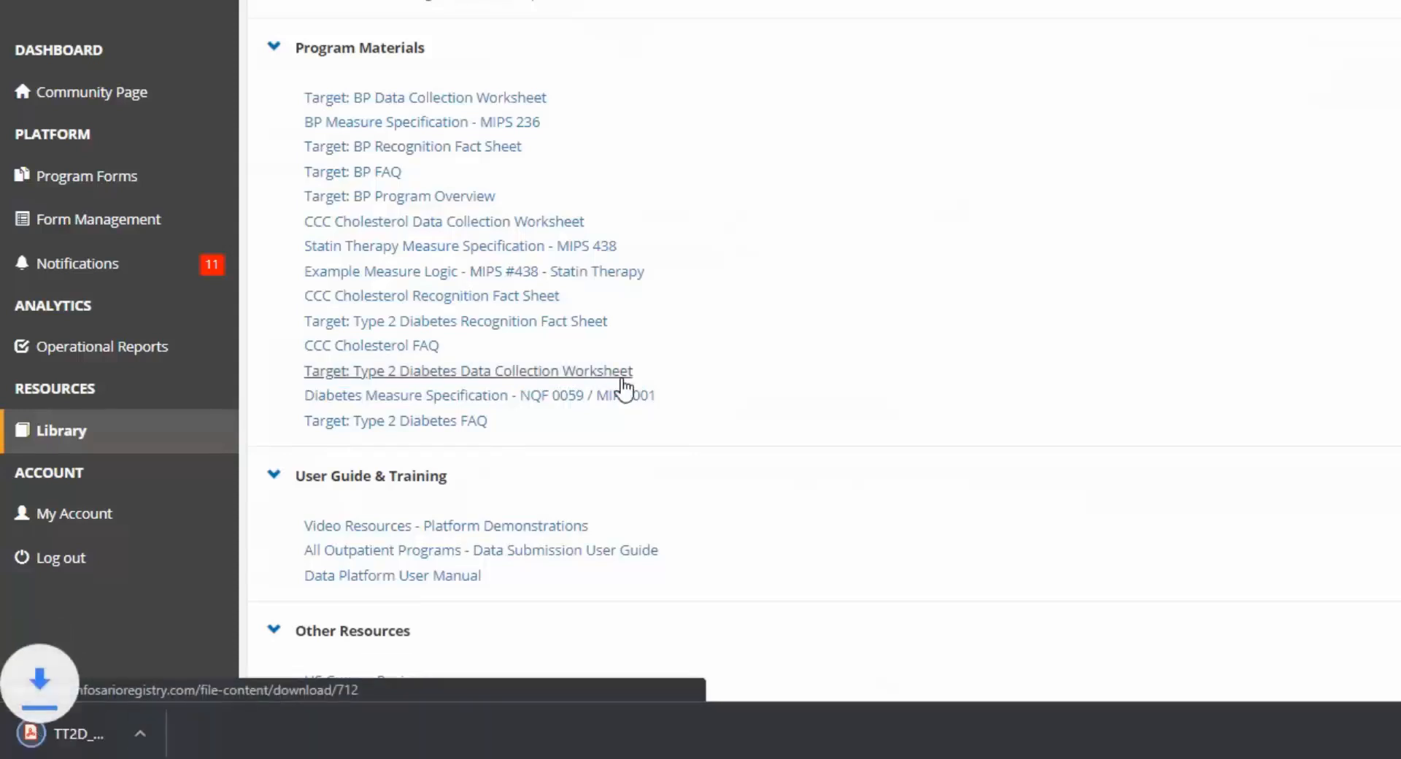
left_click(185, 736)
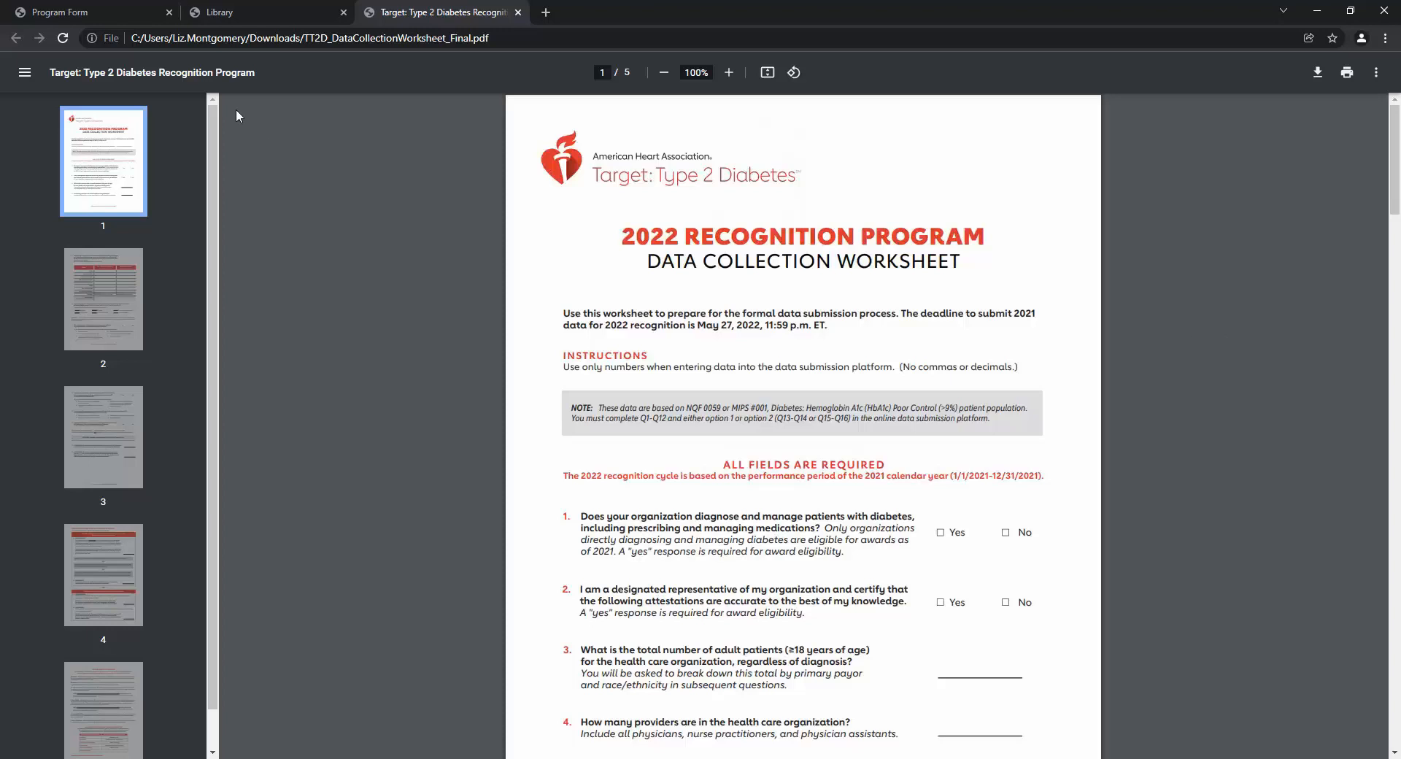
- Return to the program form and review its diabetes and CVD measures under Measure Submission
left_click(112, 8)
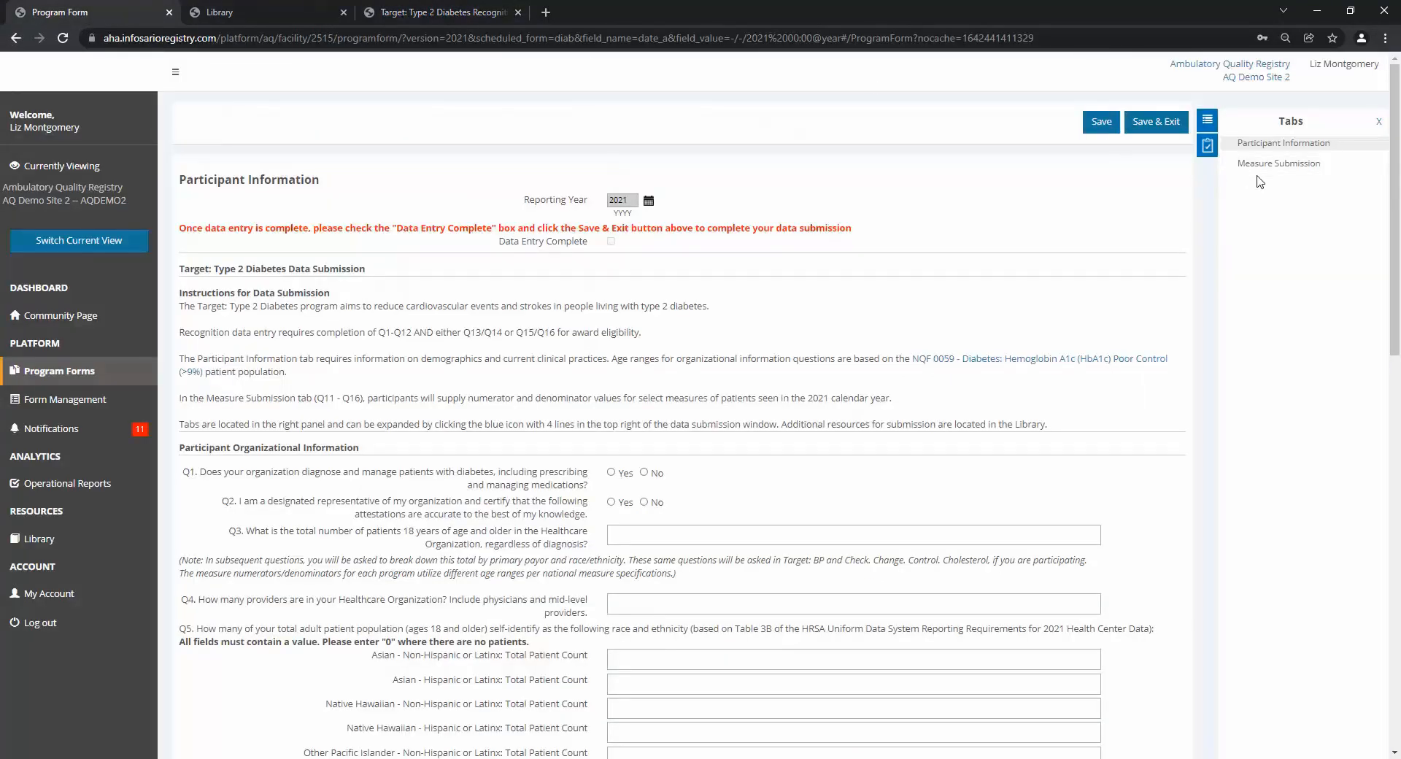
left_click(1271, 170)
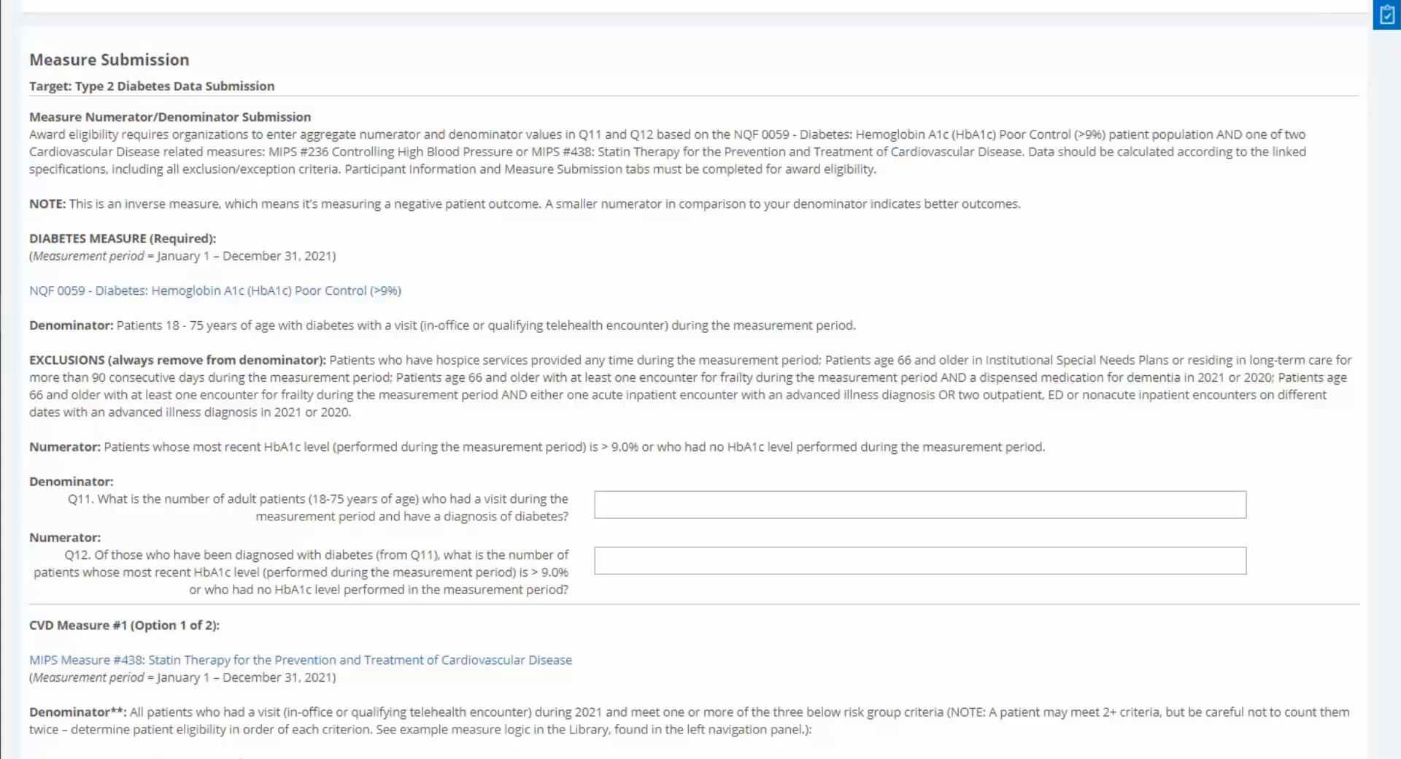
scroll(693, 379, "down", 4)
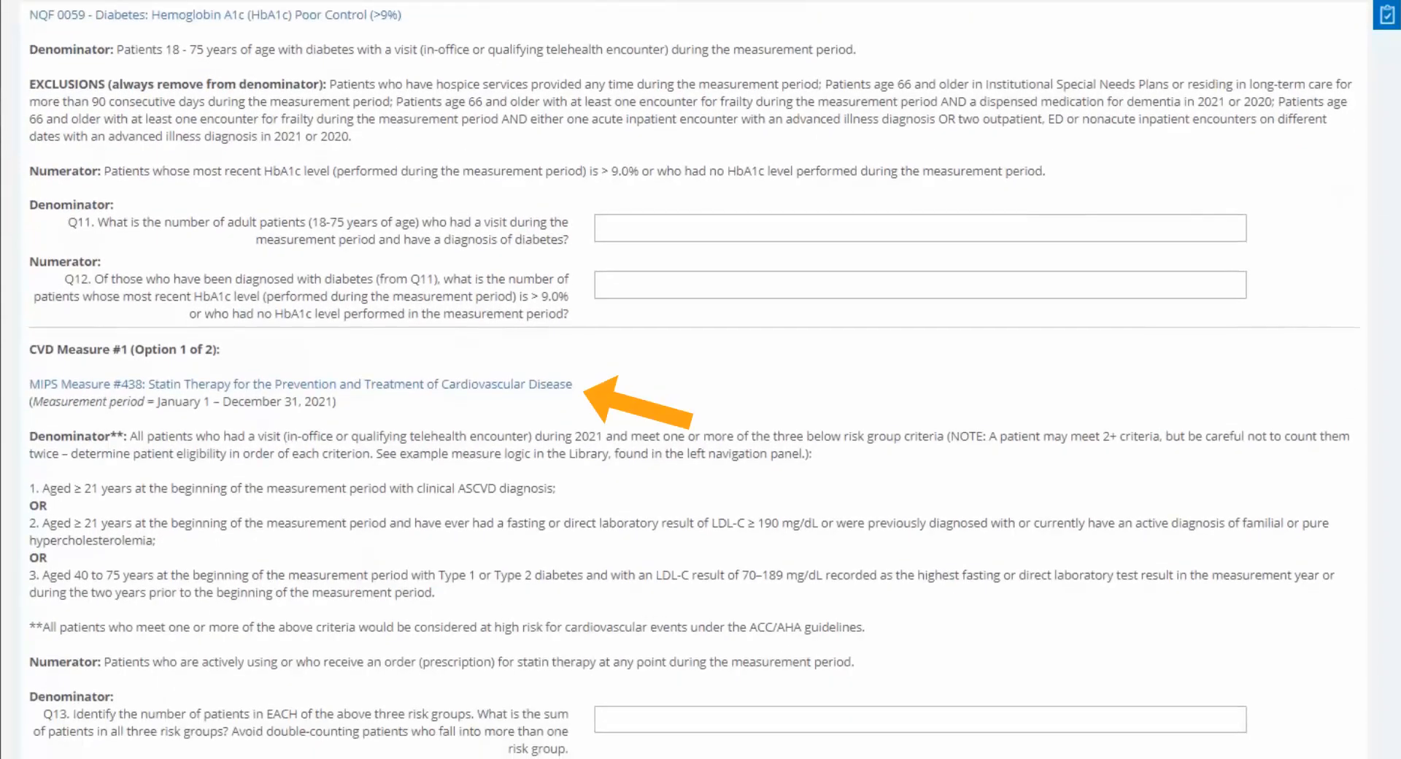
scroll(693, 380, "down", 4)
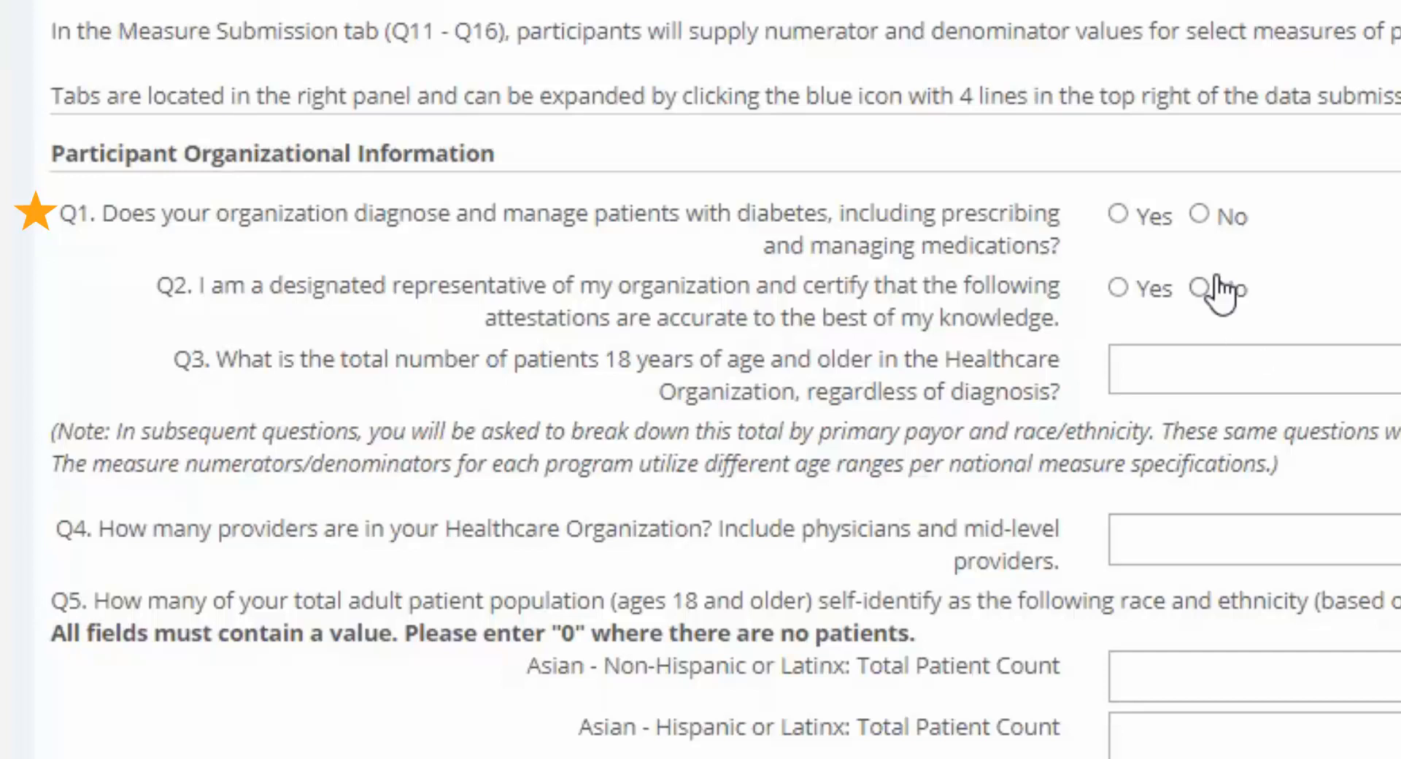
- Answer Yes to Q1 and Q2, and enter 37155 as the total number of adult patients in Q3
left_click(1149, 217)
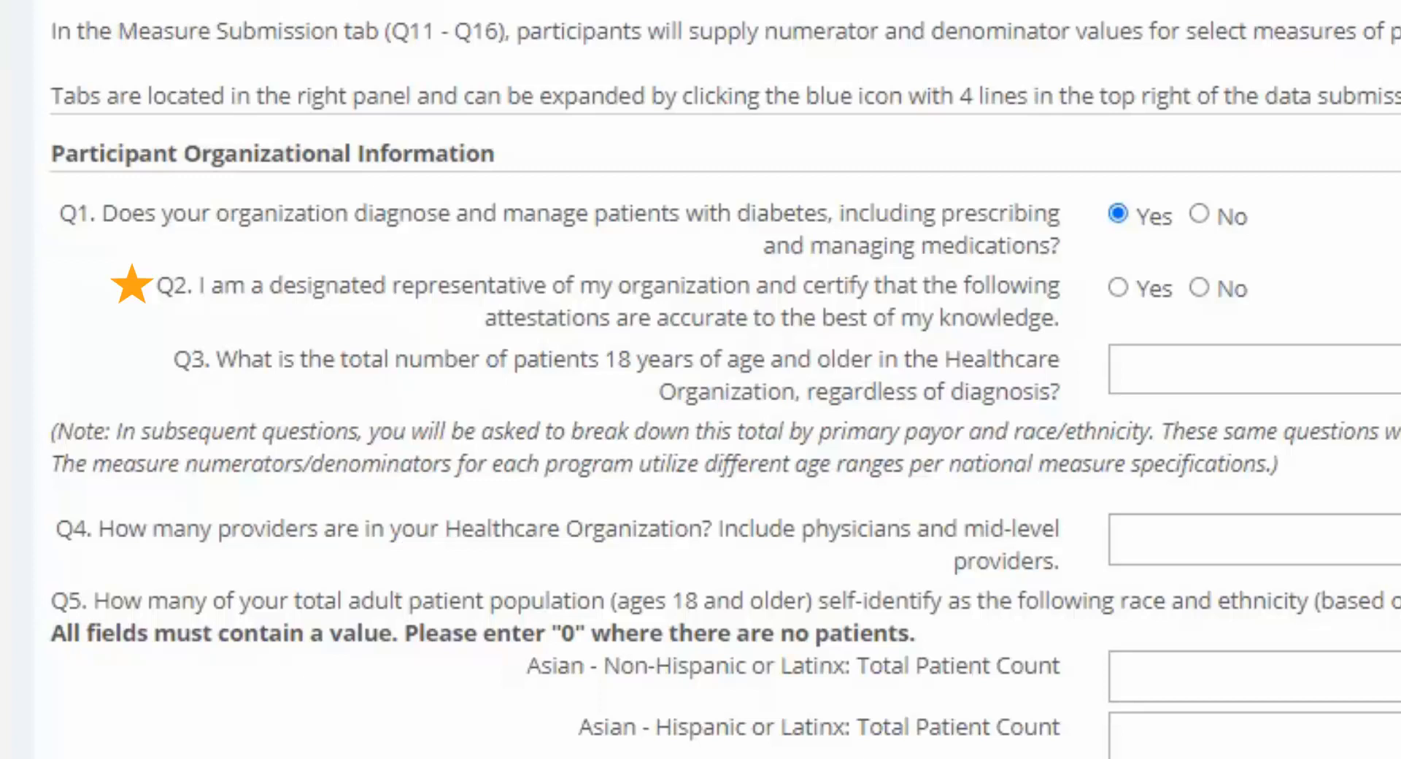
left_click(1161, 292)
scroll(1386, 212, "down", 1)
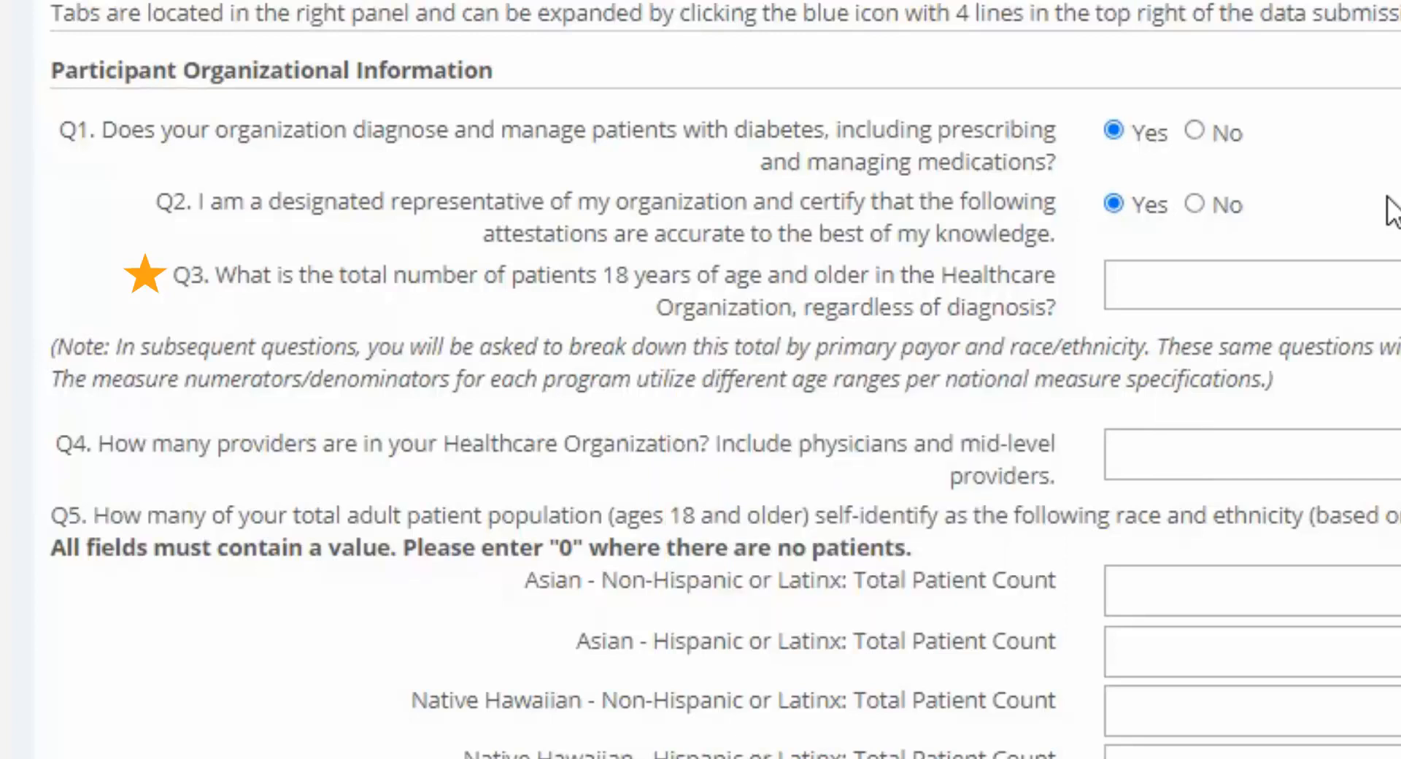
left_click(1393, 270)
type("7155")
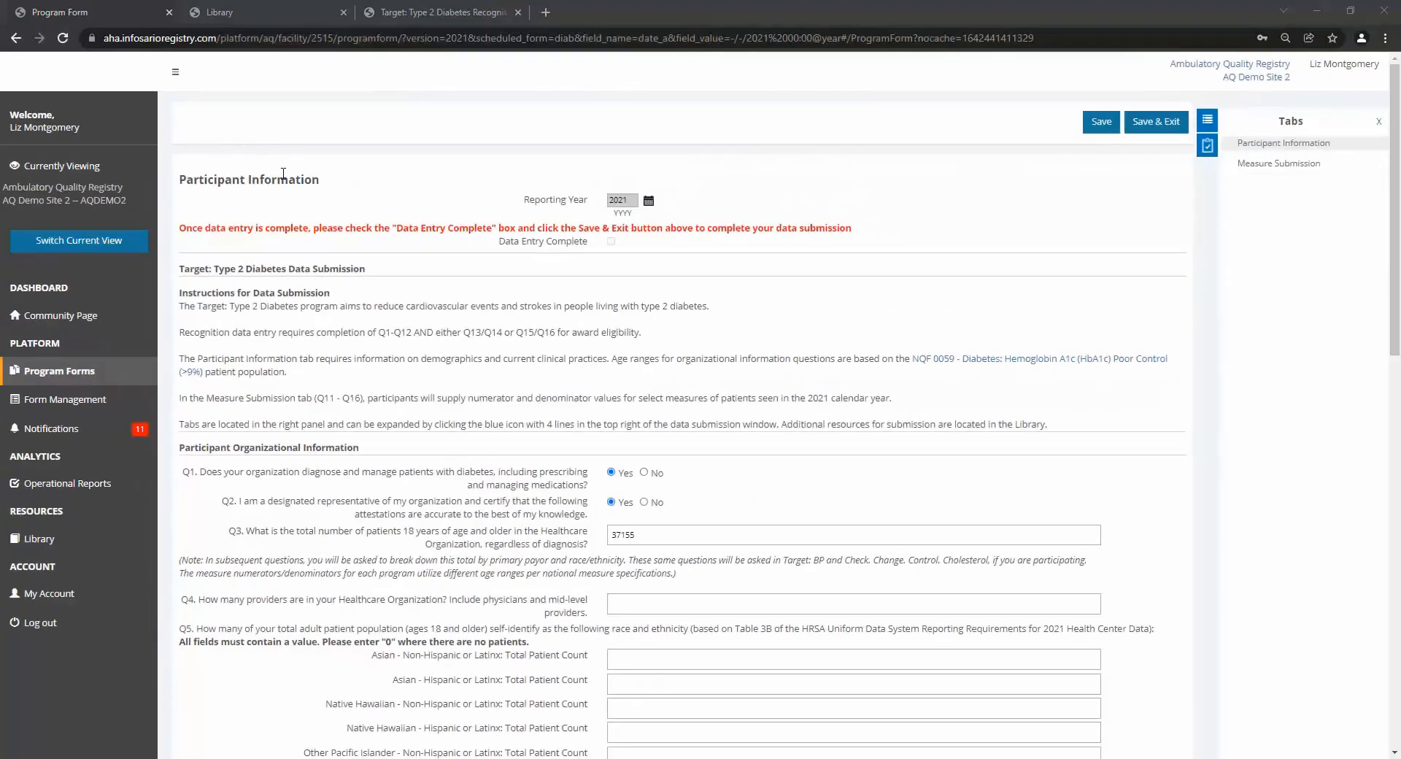
- Consult the data collection worksheet and enter 94 as the number of providers in Q4 of the form
left_click(460, 12)
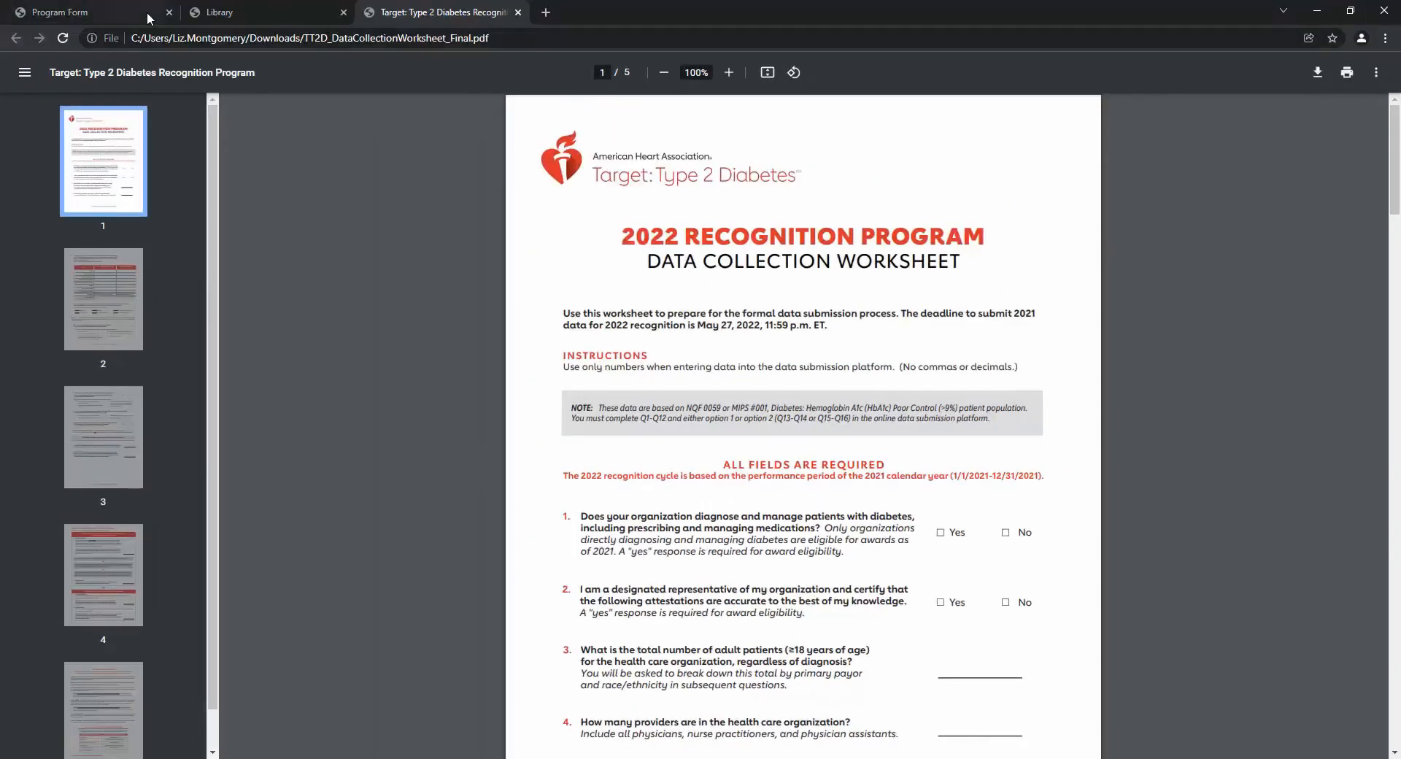
left_click(128, 16)
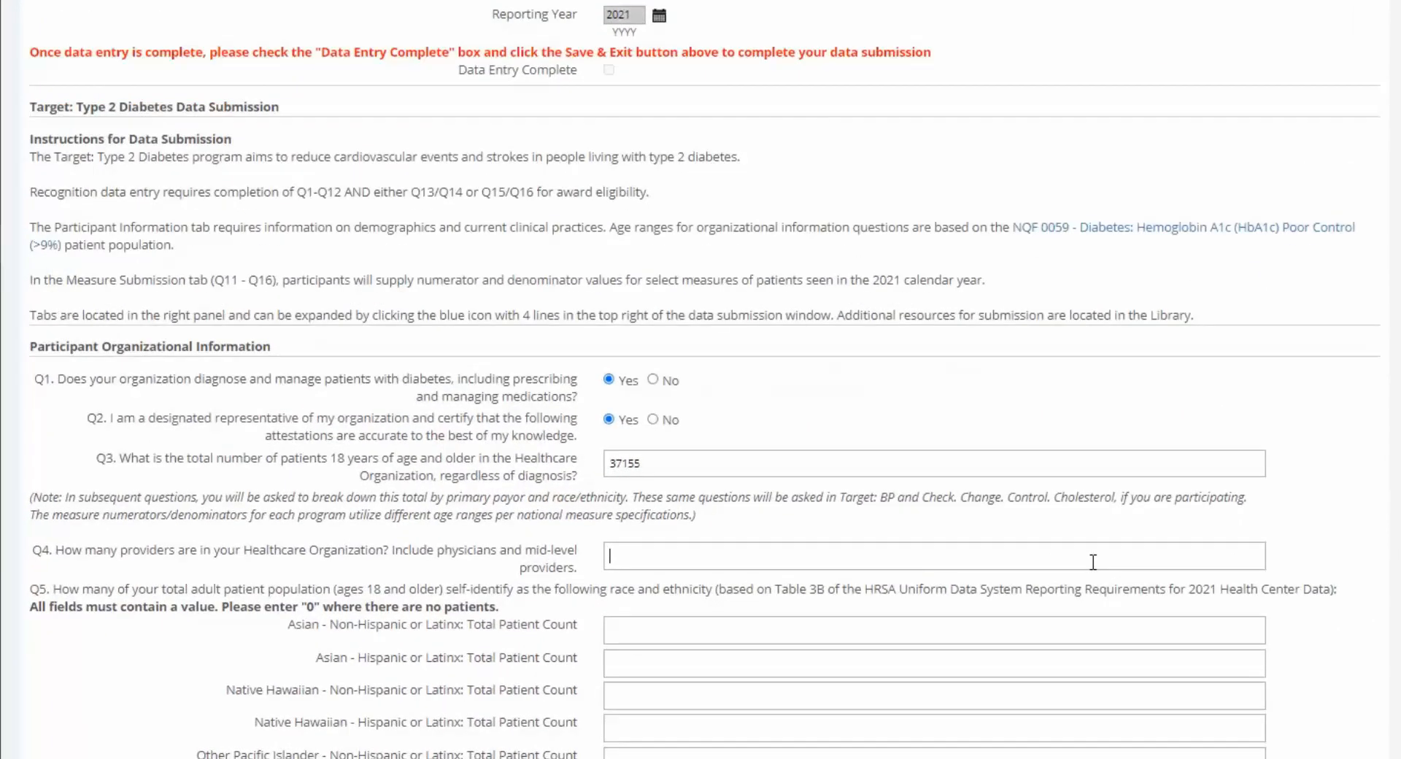
type("94")
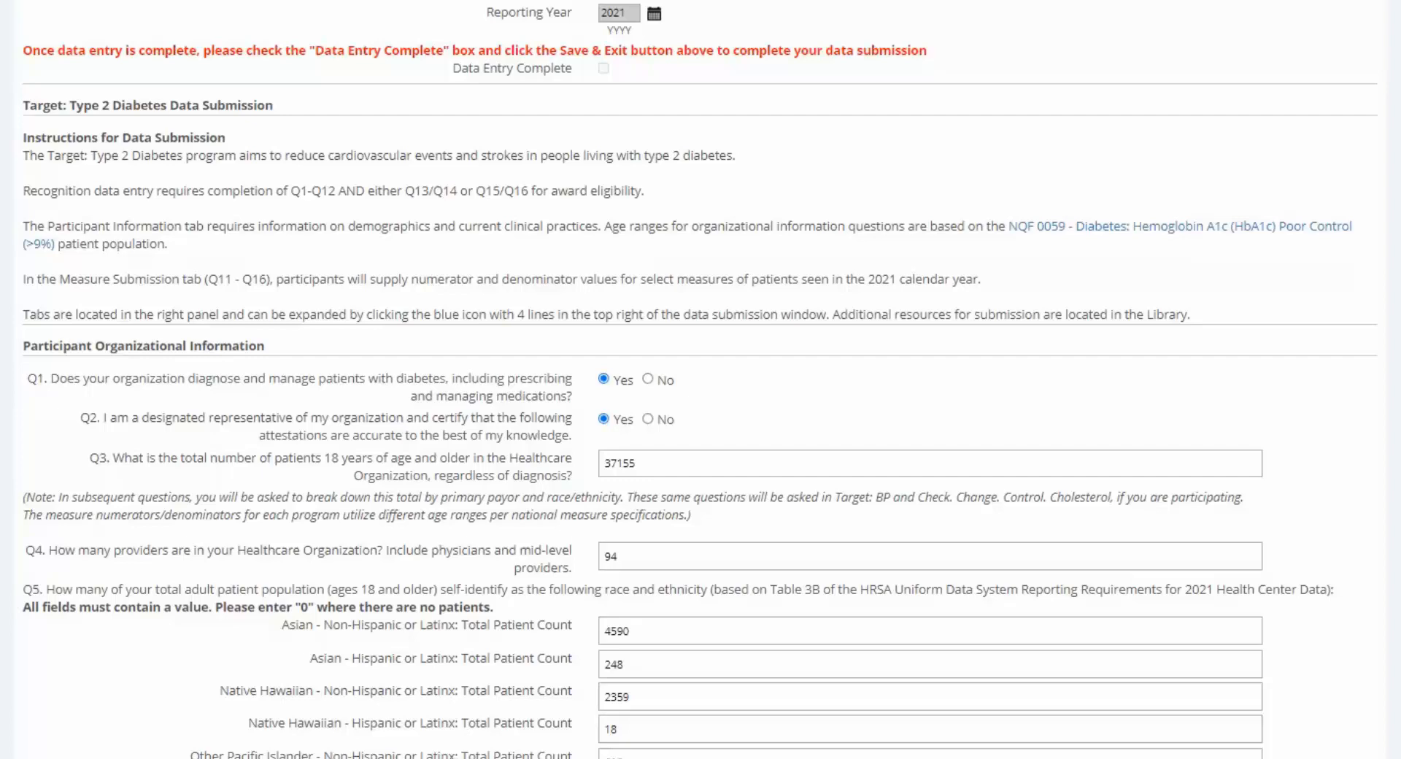
- Enter 86 as the Unreported/Unknown patient count in the Q5 race and ethnicity breakdown
scroll(700, 380, "down", 6)
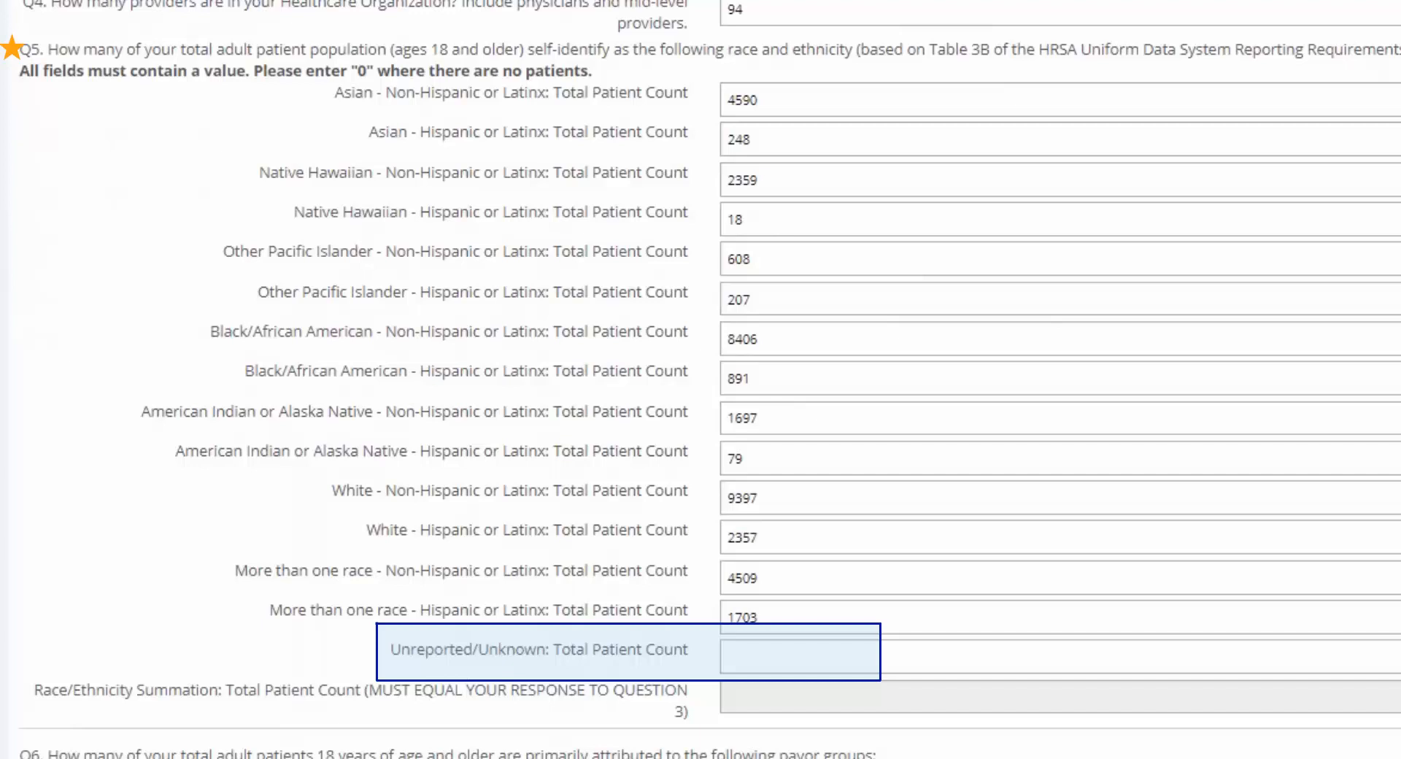
left_click(792, 652)
type("86")
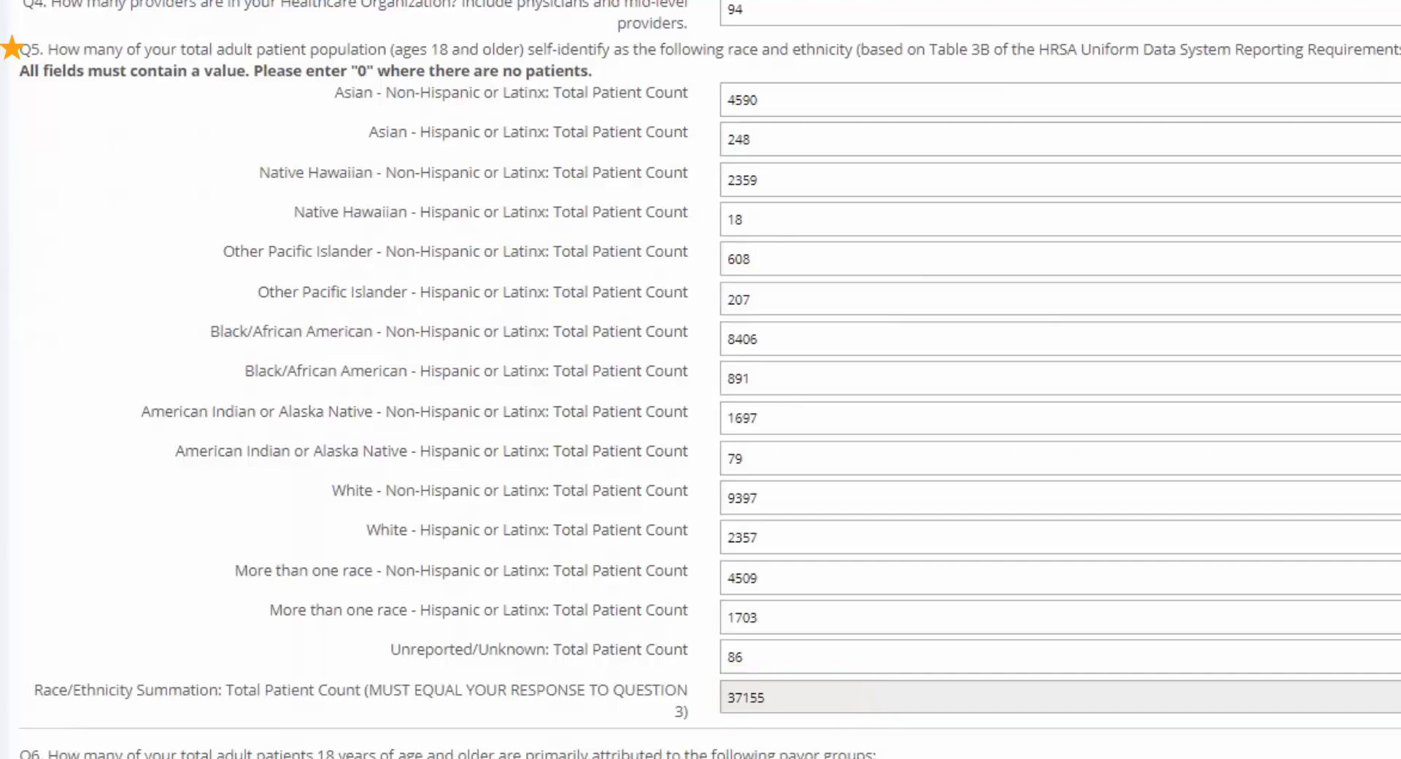
- Enter 21 as the Other / Unknown patient count in the Q6 payor group breakdown
scroll(700, 379, "down", 6)
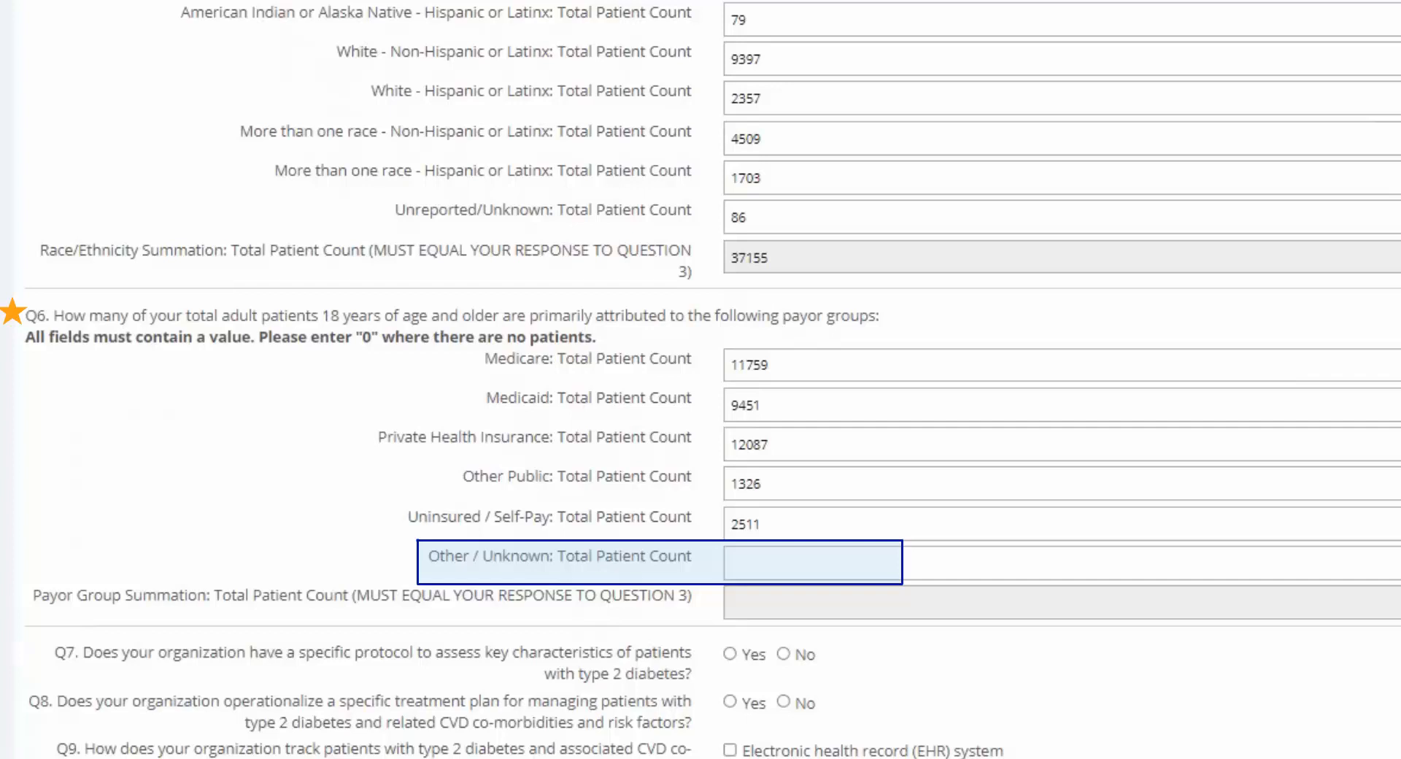
left_click(925, 566)
type("21")
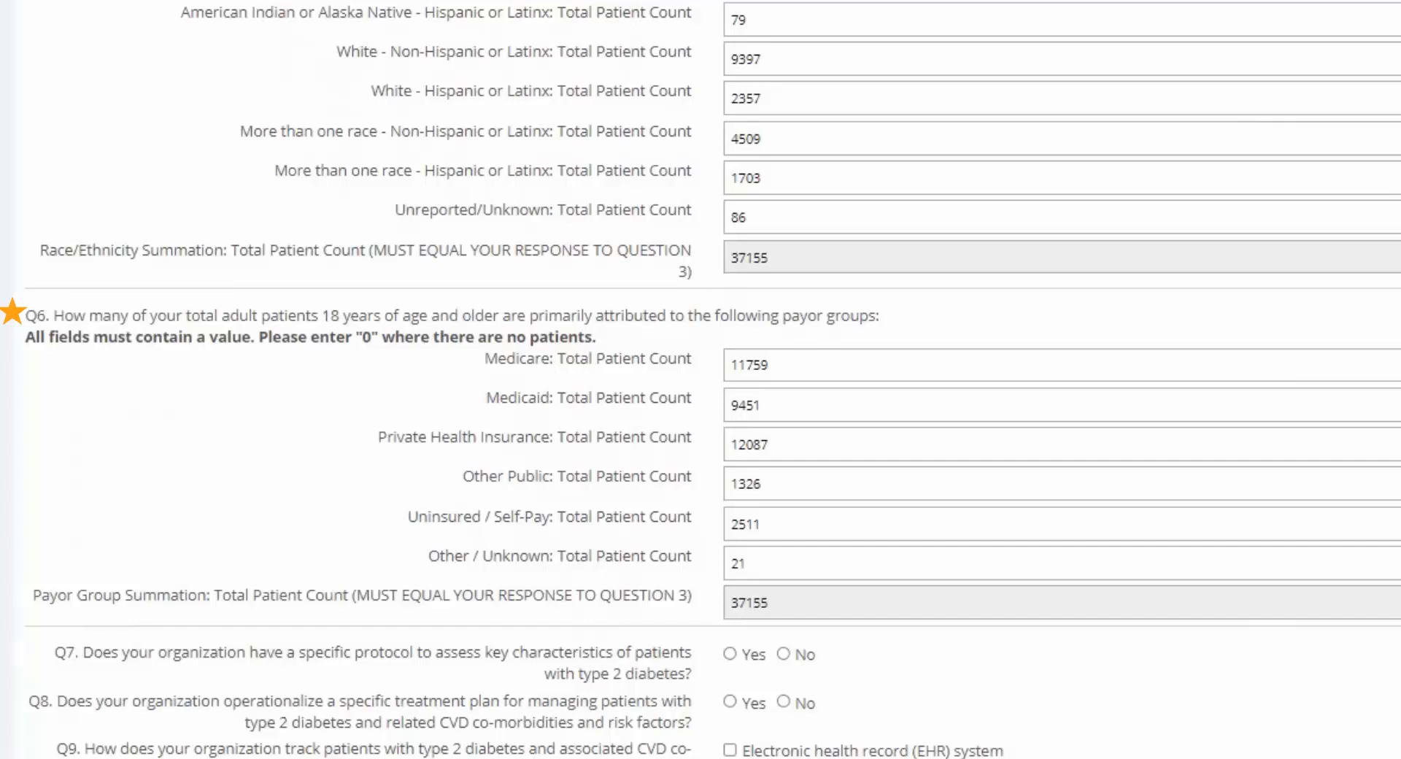
- Set the Other Public patient count in Q6 to 0 and check Q3 for a validation message
left_click_drag(810, 480, 697, 484)
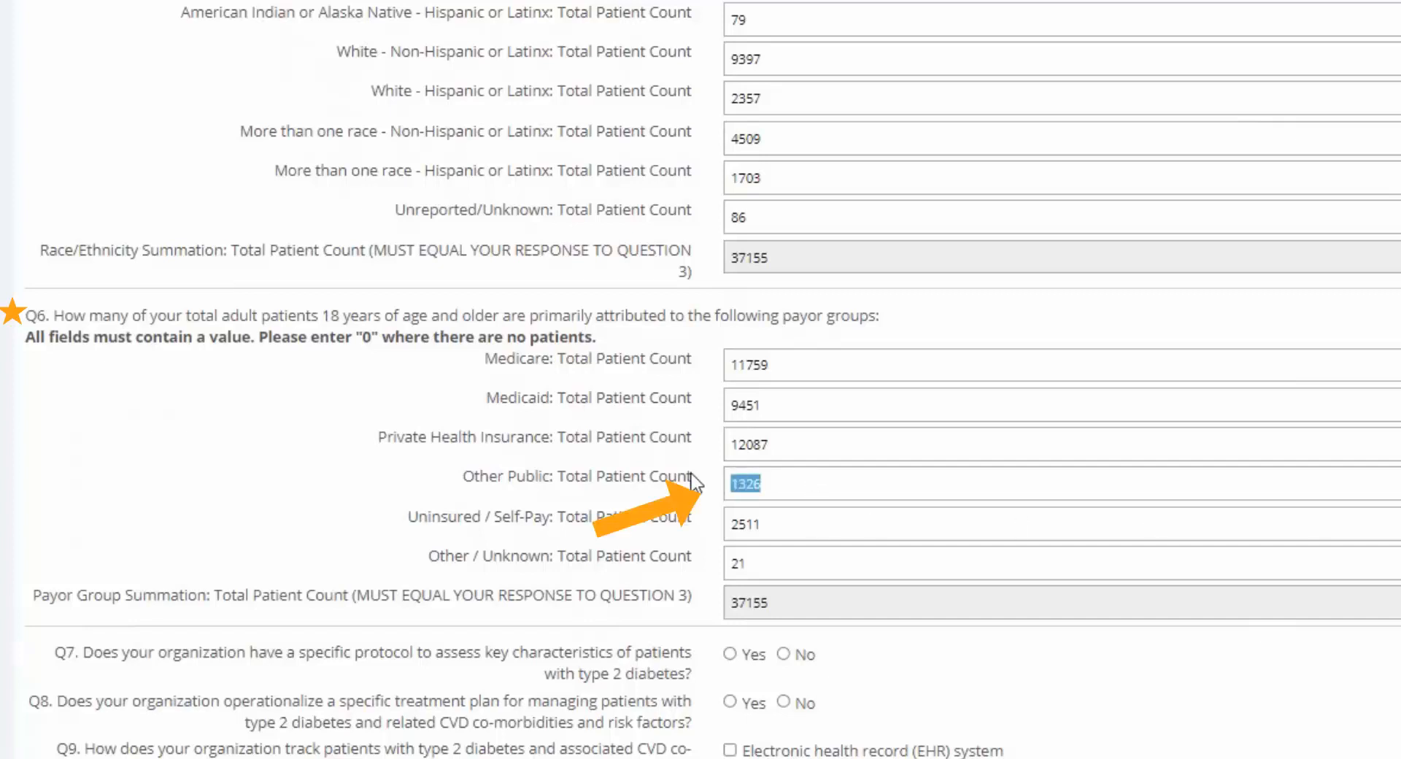
key("BackSpace")
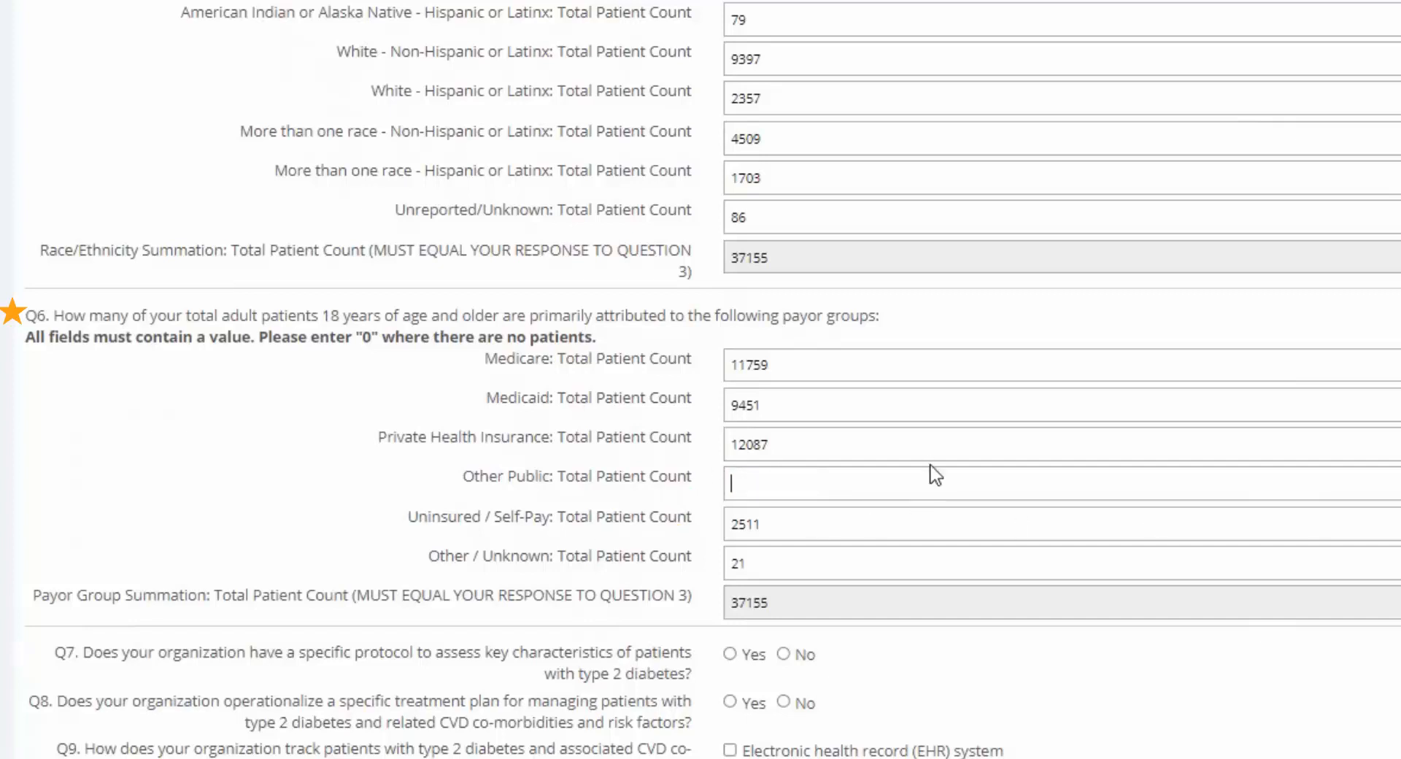
type("0")
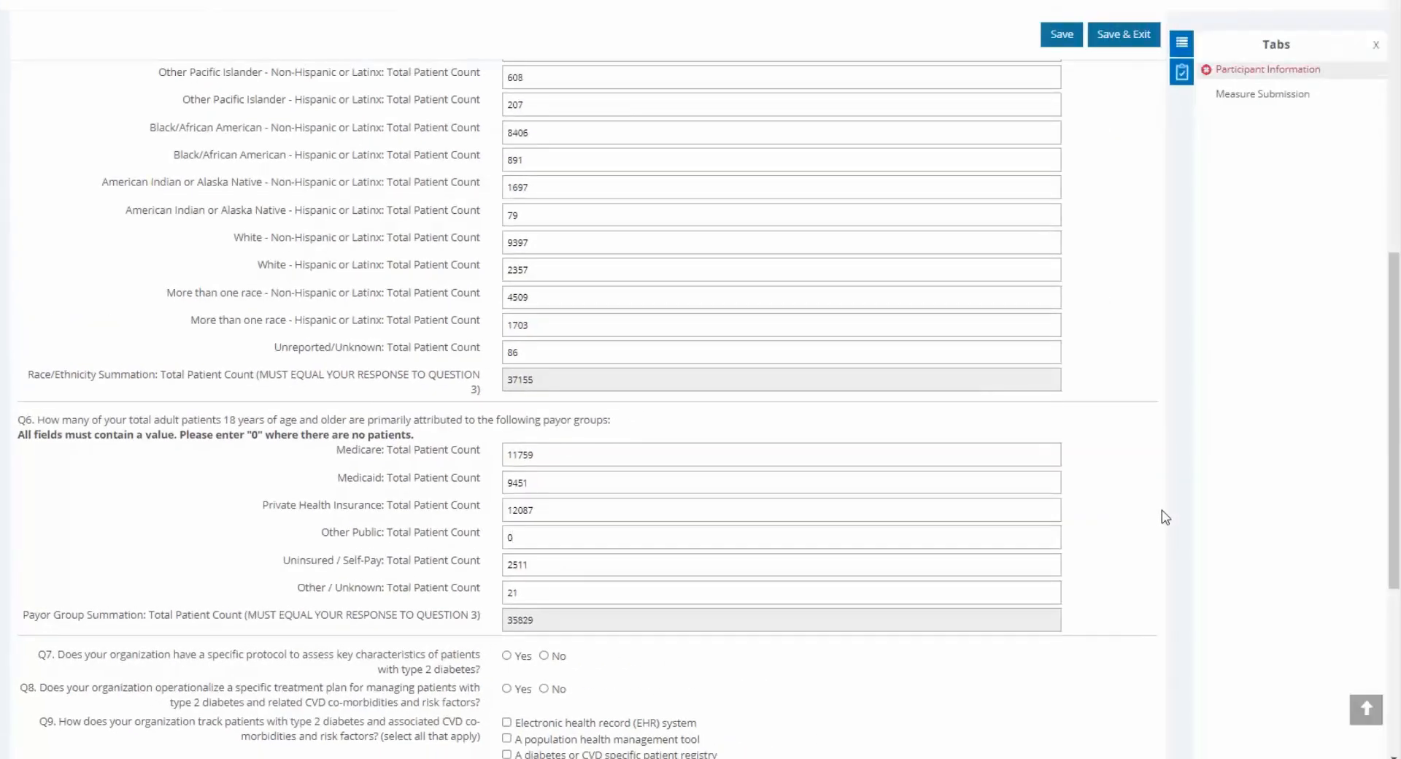
left_click_drag(1392, 515, 1393, 310)
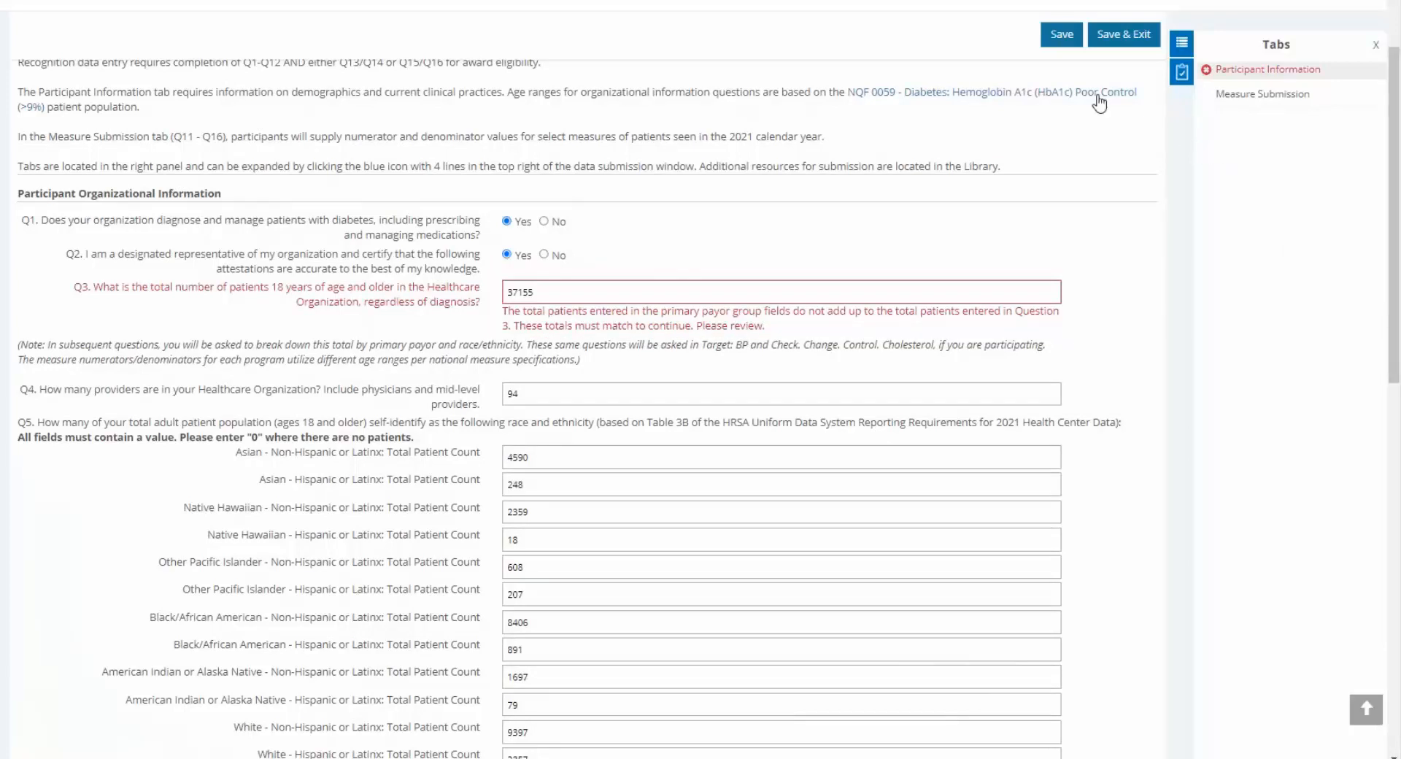
- Clear the Other Public patient count in Q6 to resolve the payor total alert and save the form
left_click(1051, 33)
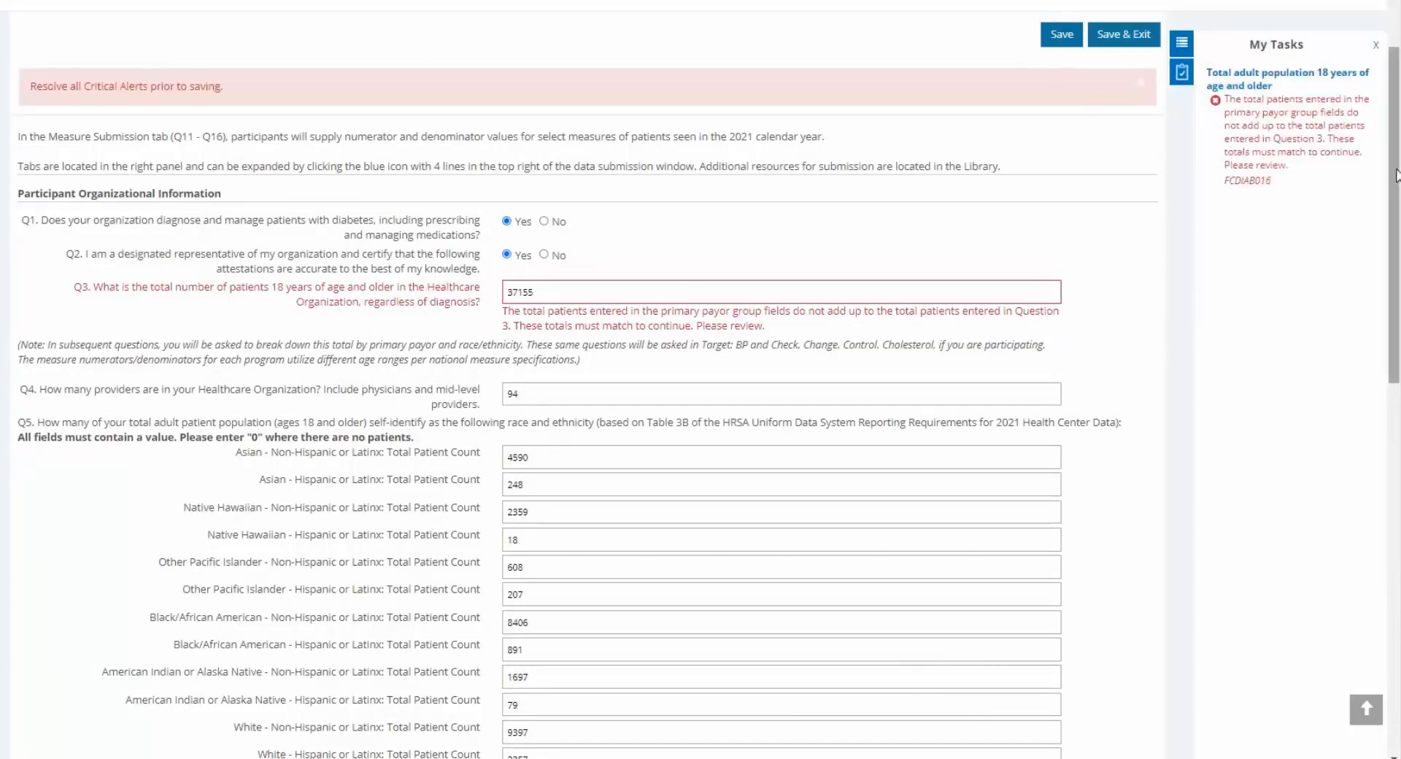
left_click_drag(1395, 175, 1358, 440)
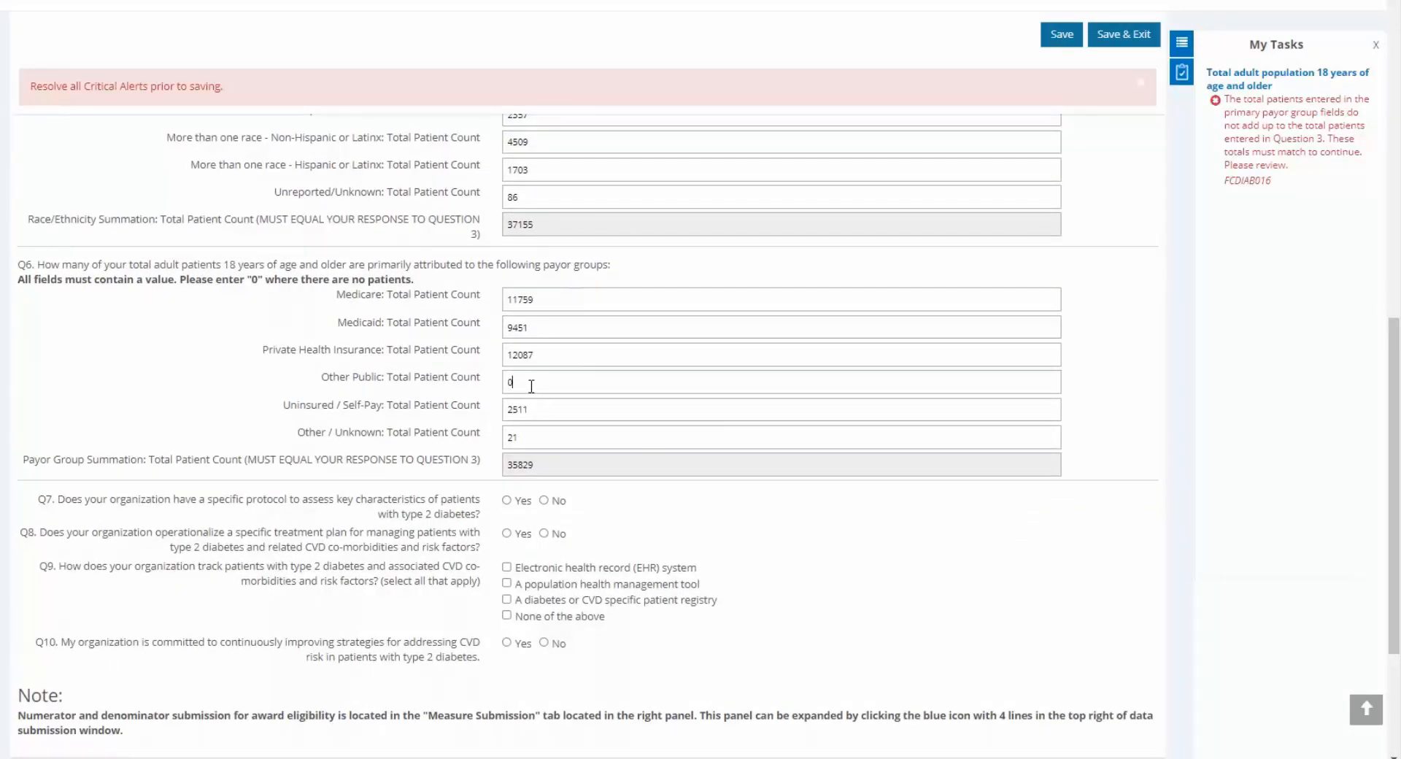
key("BackSpace")
left_click(1238, 633)
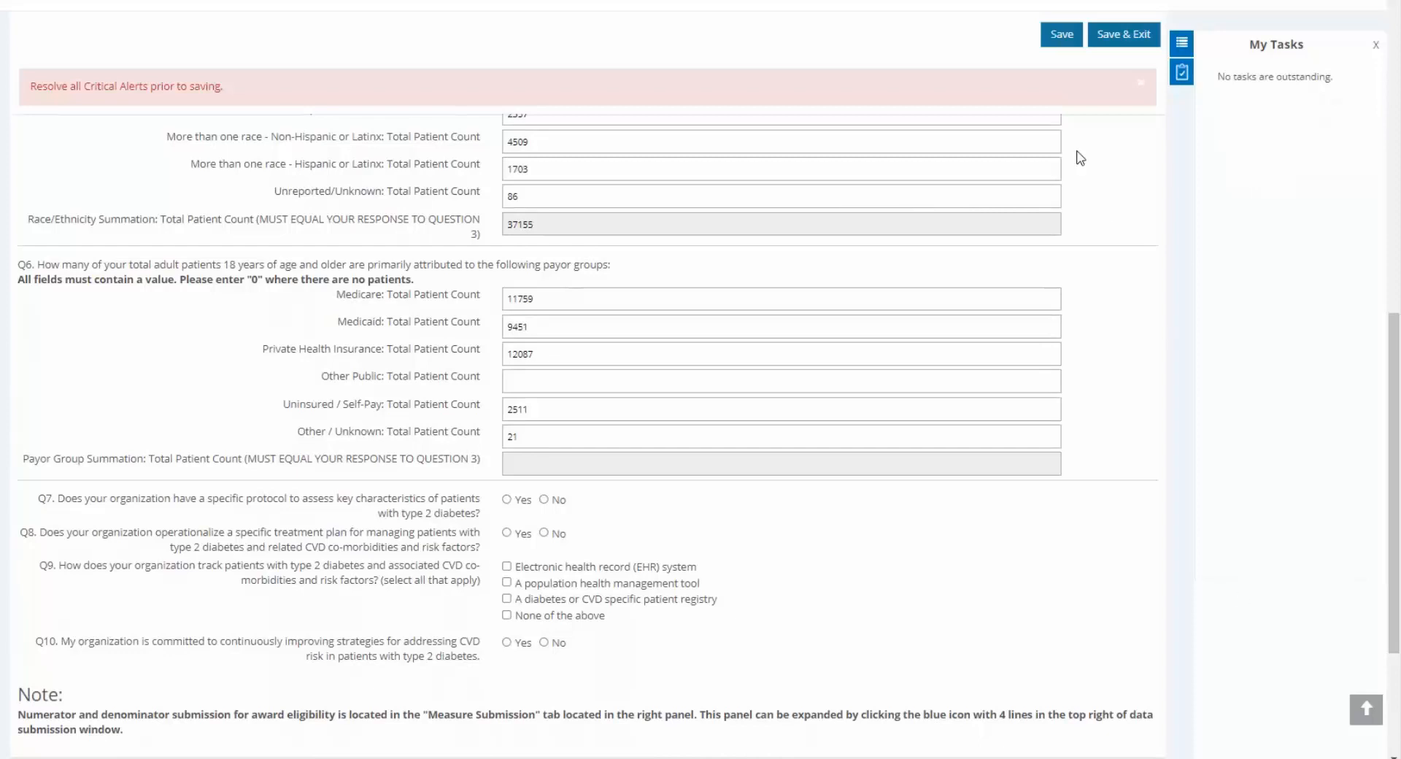
left_click(1067, 37)
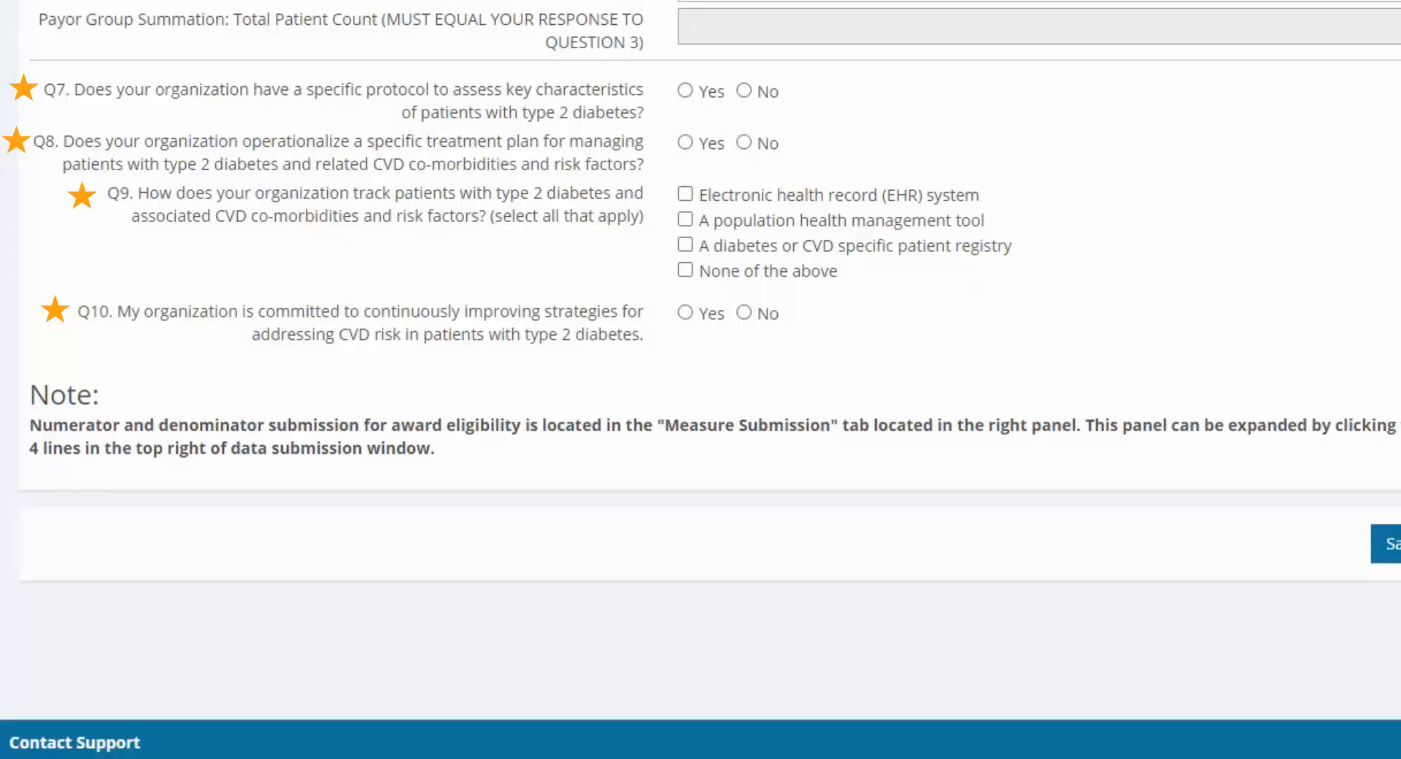
- Answer Yes to Q7 and Q8, and select current lifestyle, co-morbidities, motivation and depression issues, and cultural and socioeconomic context for the Q7 protocol
left_click(702, 91)
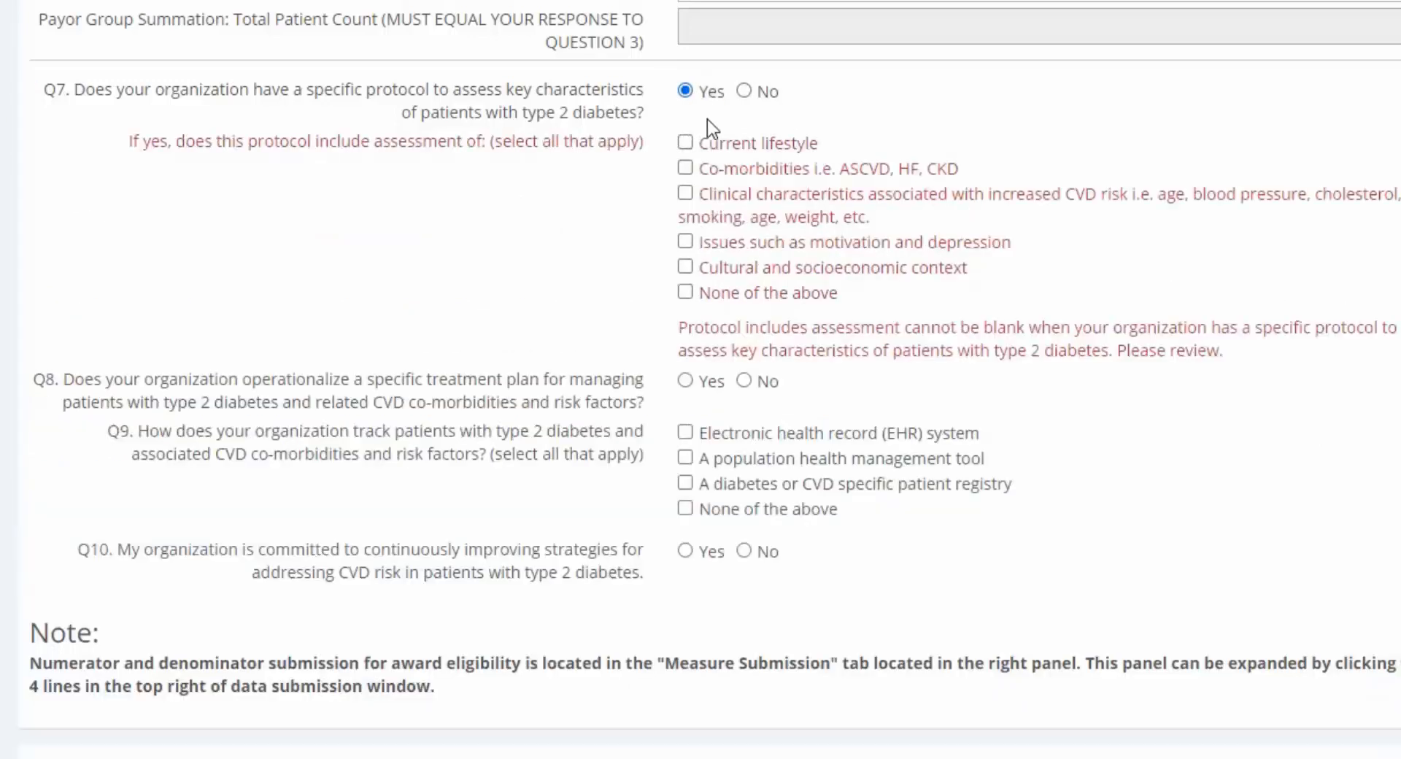
left_click(711, 381)
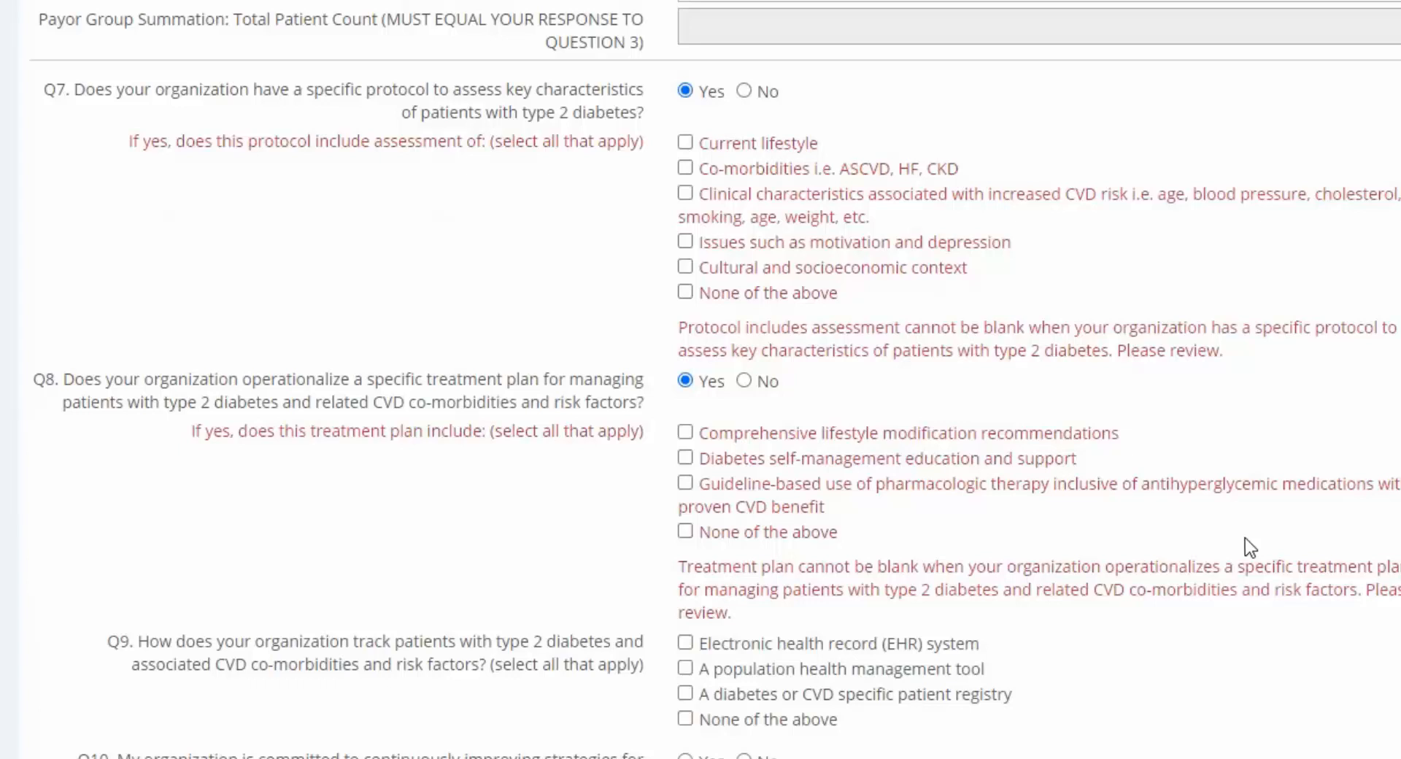
left_click(763, 145)
left_click(765, 170)
left_click(765, 241)
left_click(766, 269)
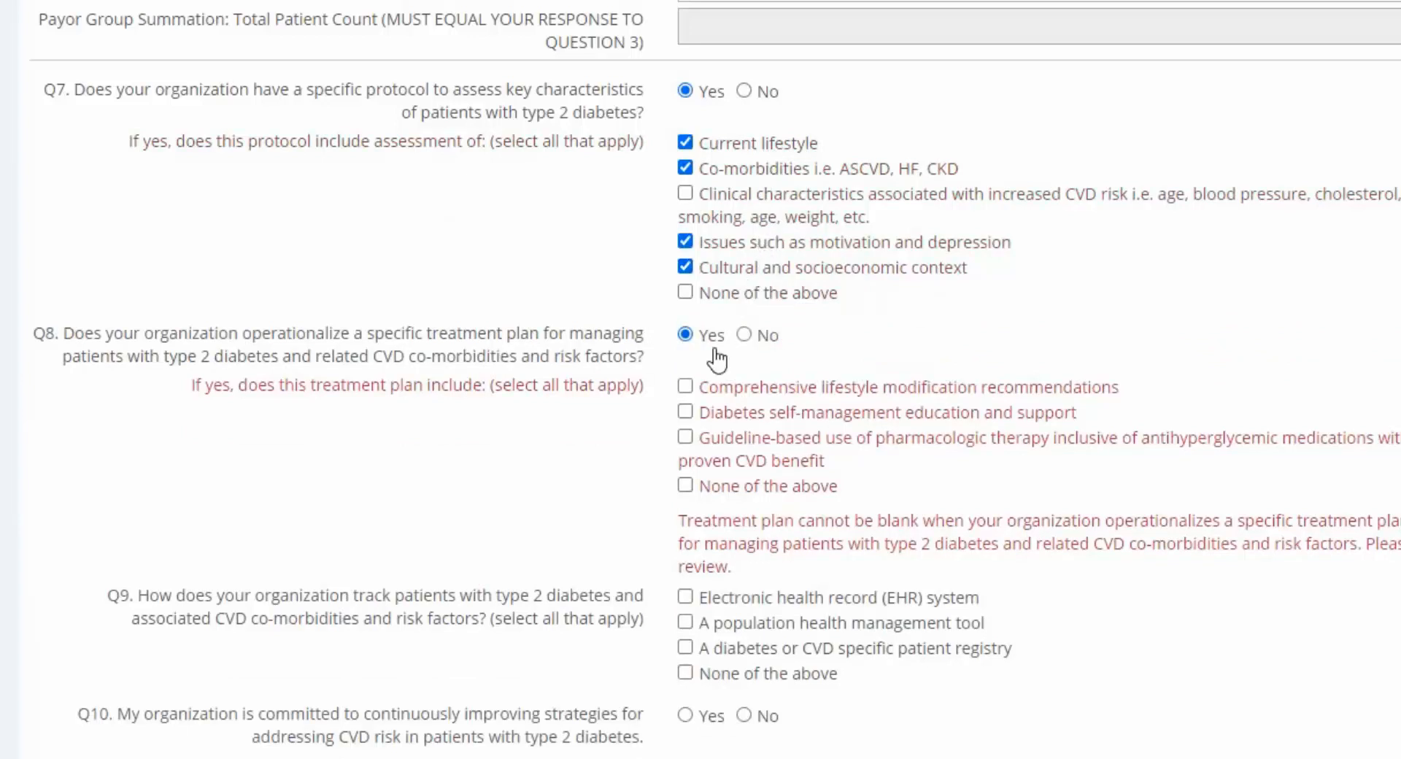
- Select comprehensive lifestyle modification recommendations and guideline-based pharmacologic therapy for the Q8 treatment plan, and electronic health record (EHR) system for Q9
left_click(736, 389)
left_click(732, 439)
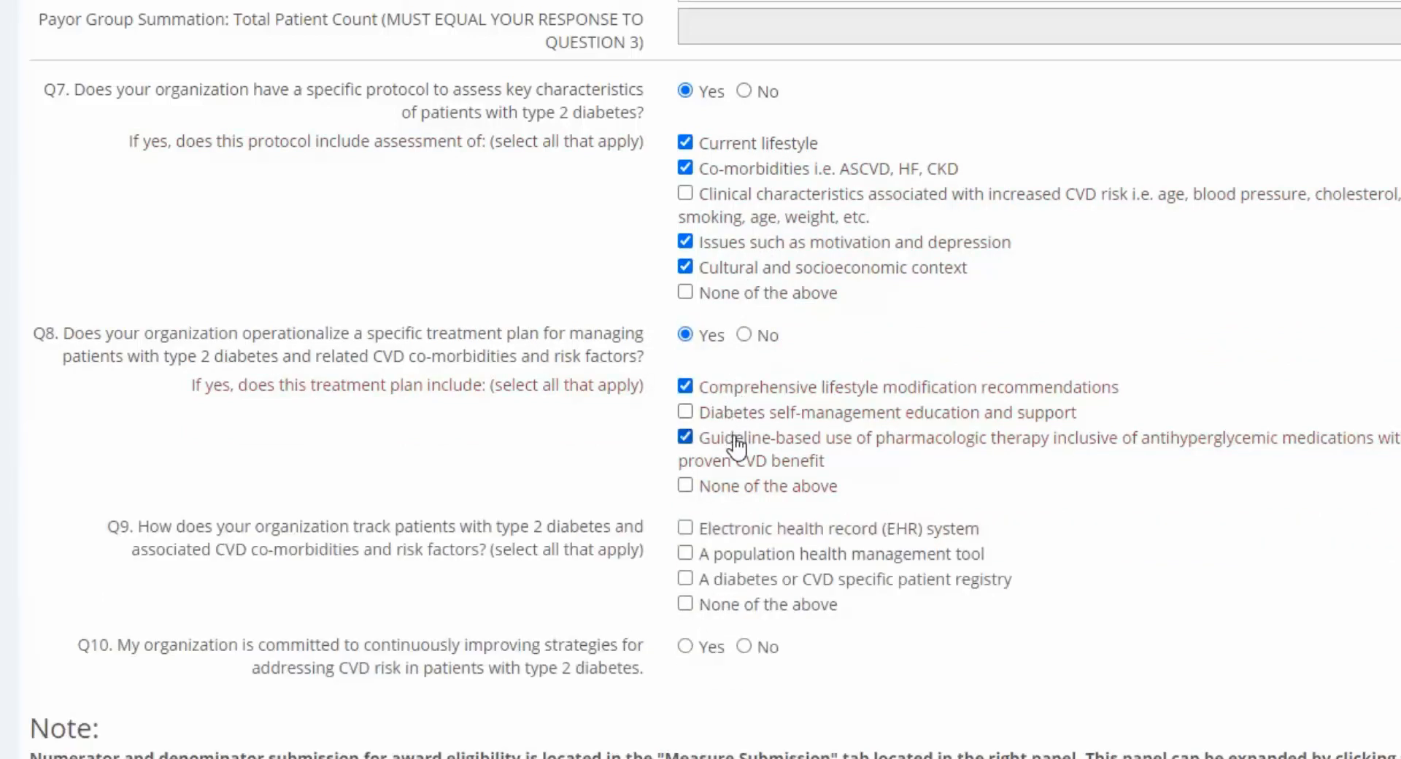
left_click(728, 531)
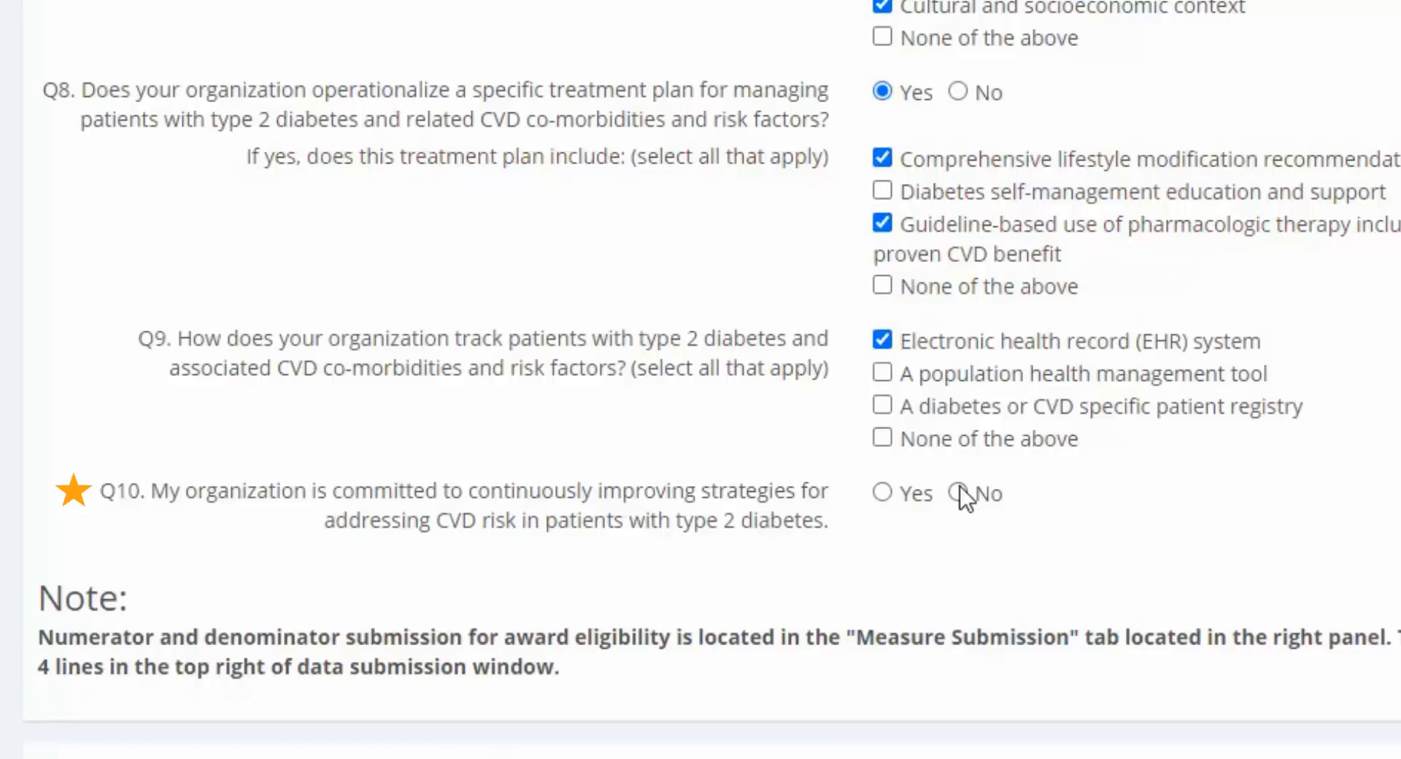
- Try both answers to Q10 about improving CVD risk strategies and leave it answered Yes
left_click(885, 499)
left_click(978, 496)
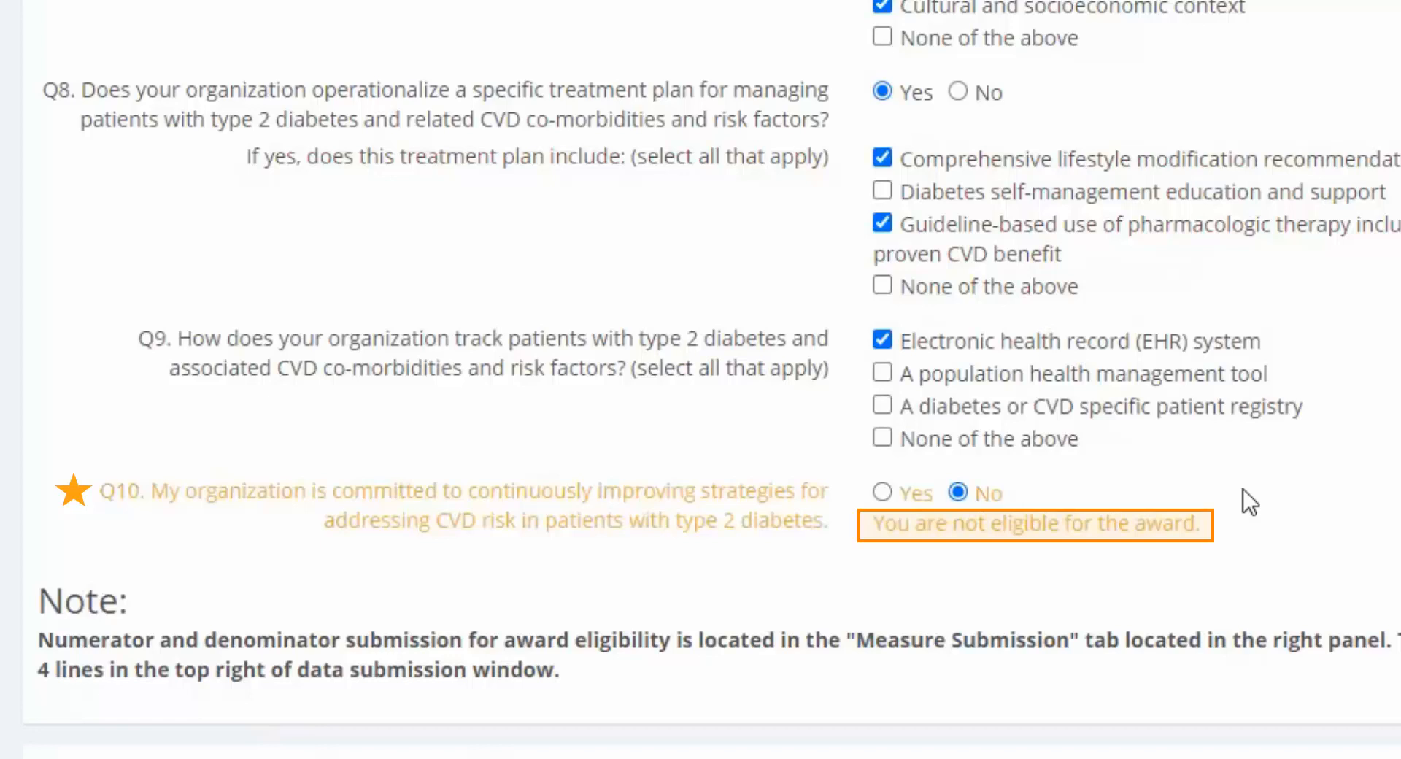
left_click(912, 497)
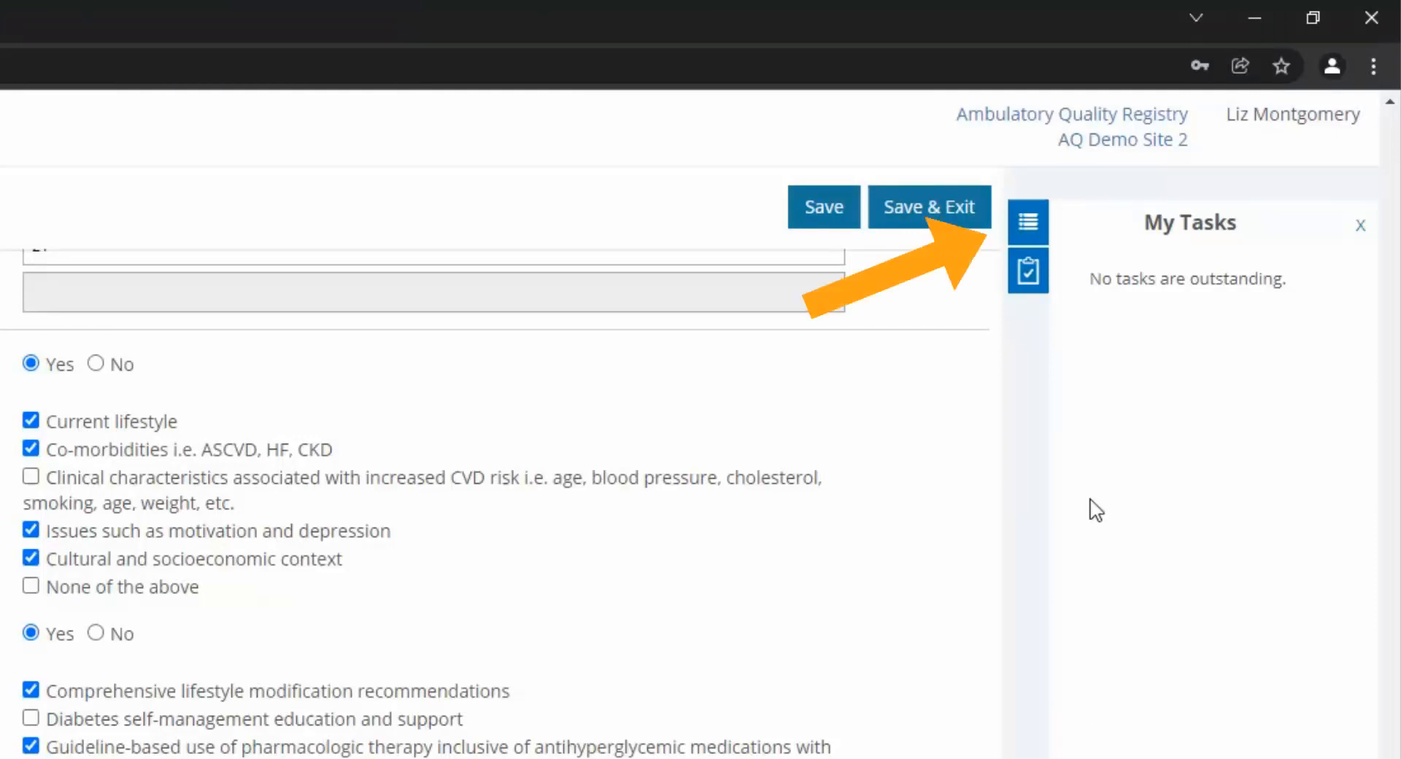
- In the Measure Submission section, enter 8252 as the Q11 diabetes denominator and 2326 as the Q12 numerator
left_click(1043, 232)
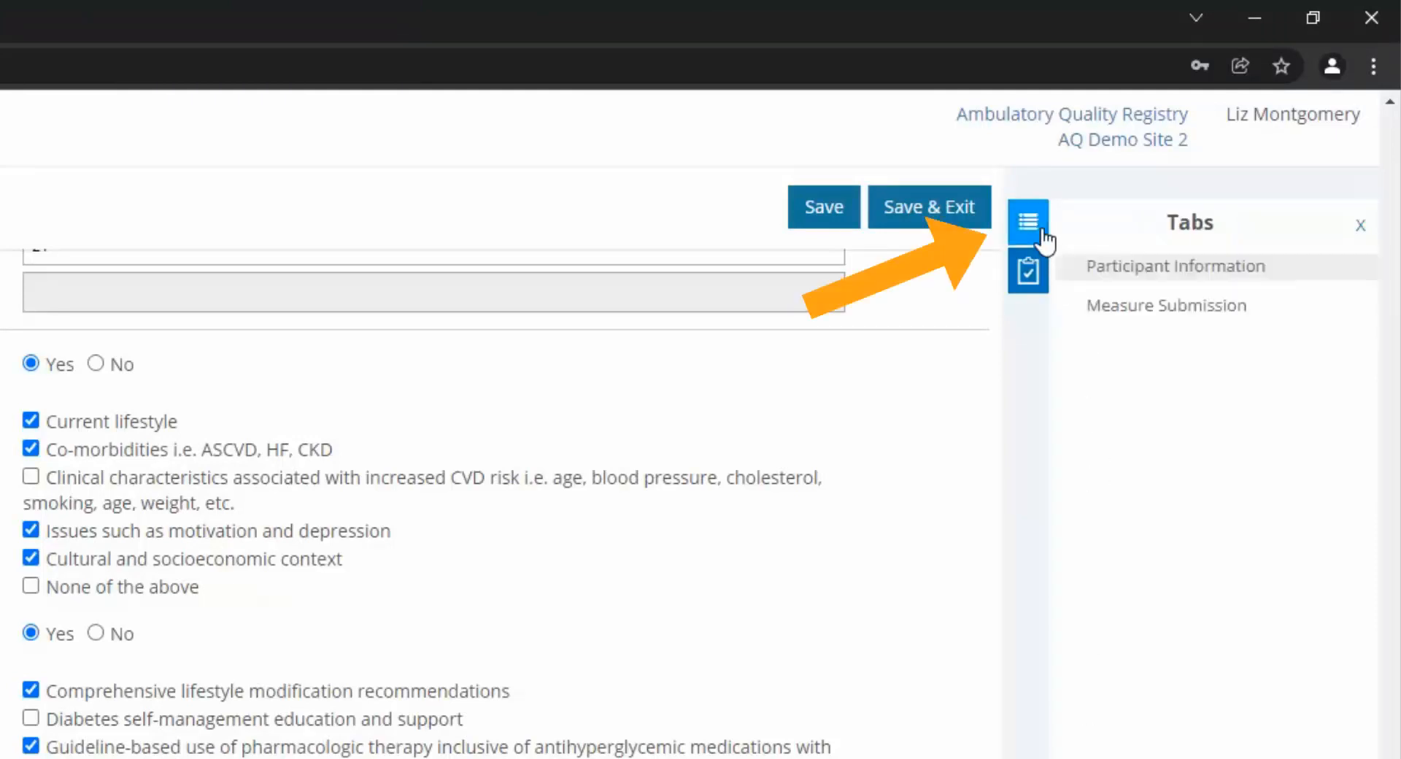
left_click(1181, 317)
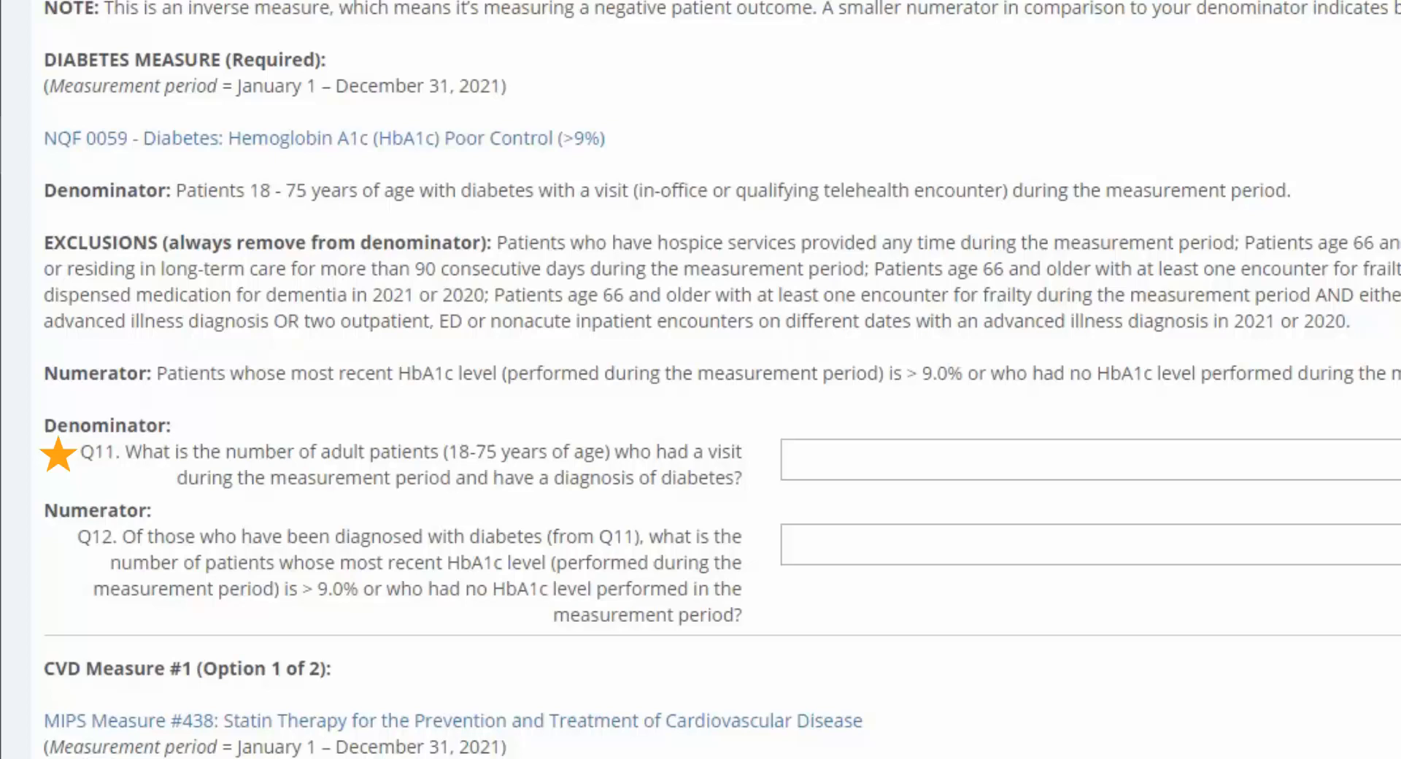
left_click(791, 459)
type("8252")
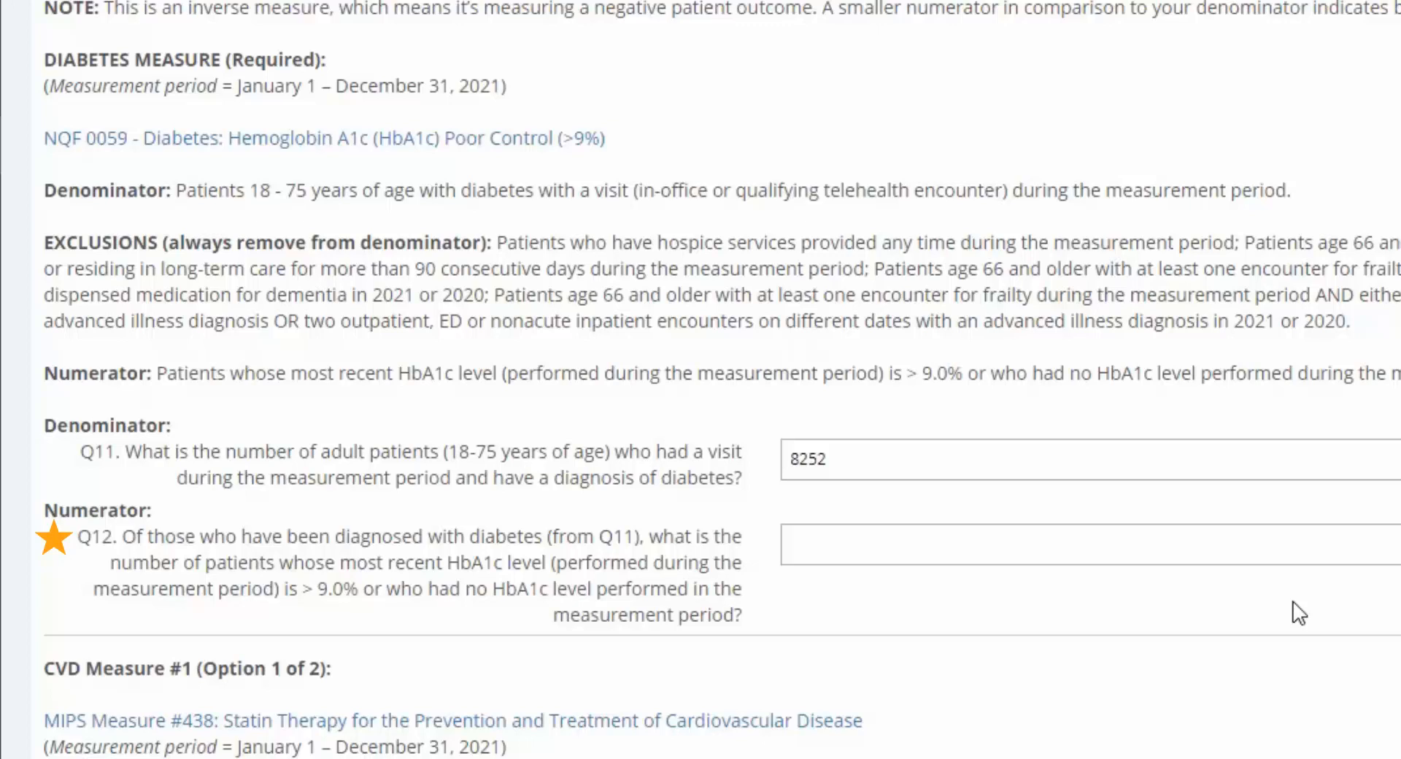
left_click(891, 540)
type("2326")
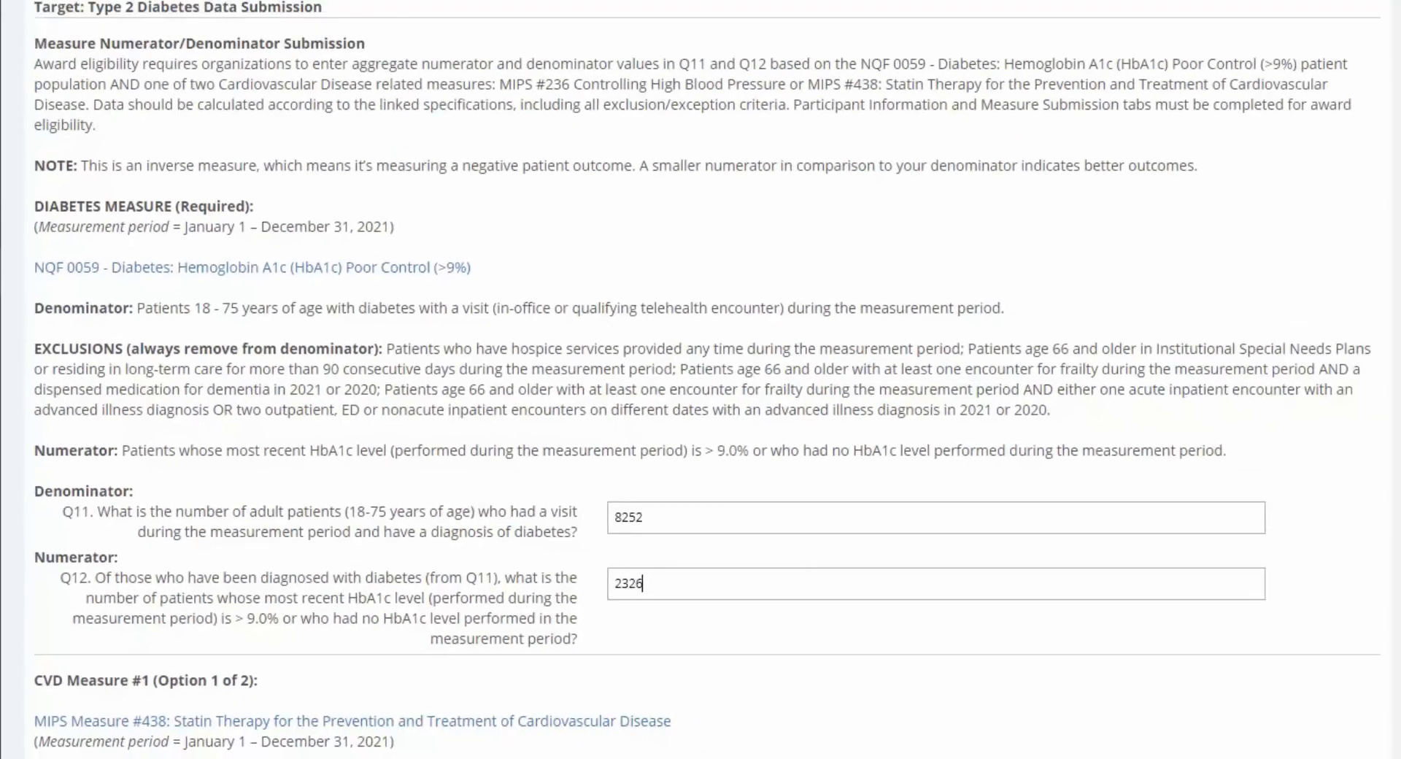
- Under CVD Measure #2, enter 23991 as the Q15 hypertension denominator and 17455 as the Q16 controlled blood pressure numerator
scroll(700, 379, "down", 8)
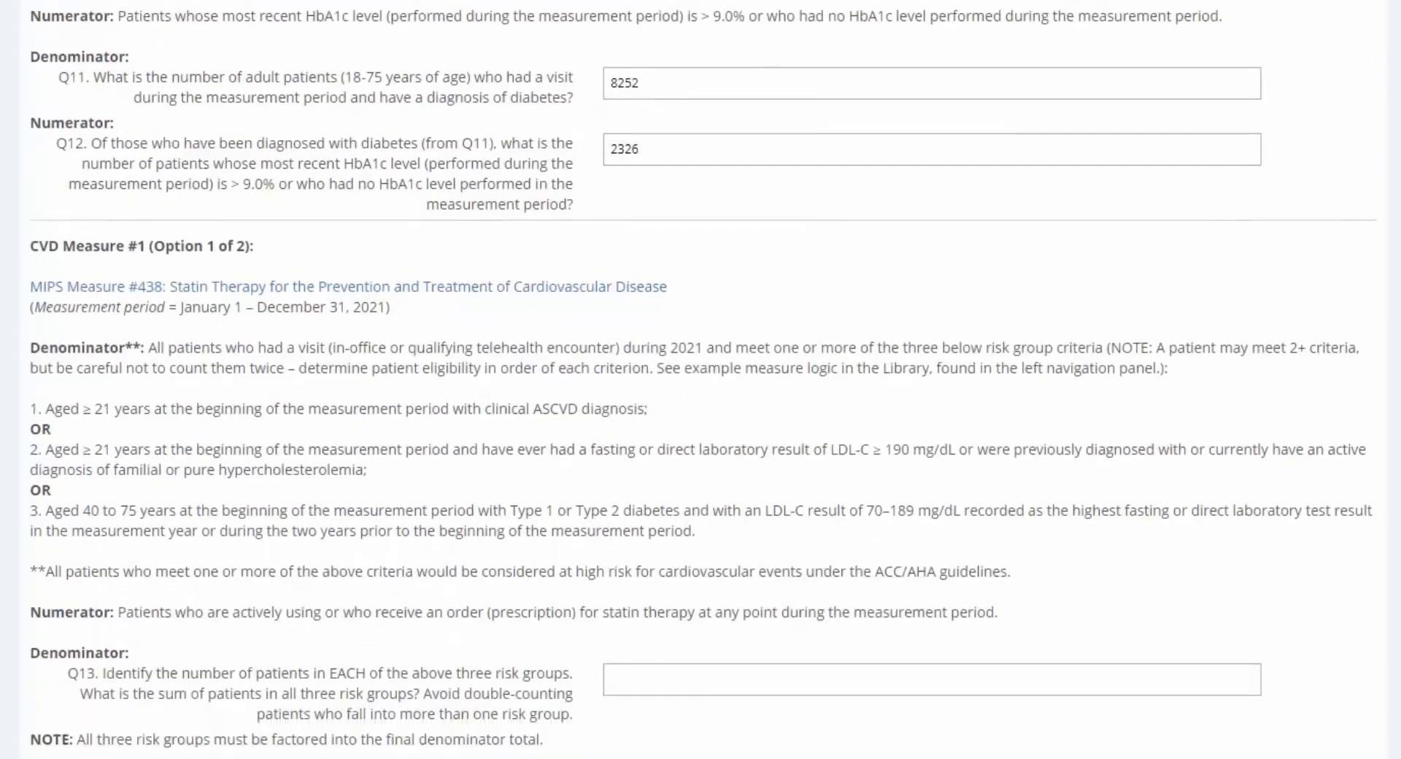
scroll(701, 380, "down", 1)
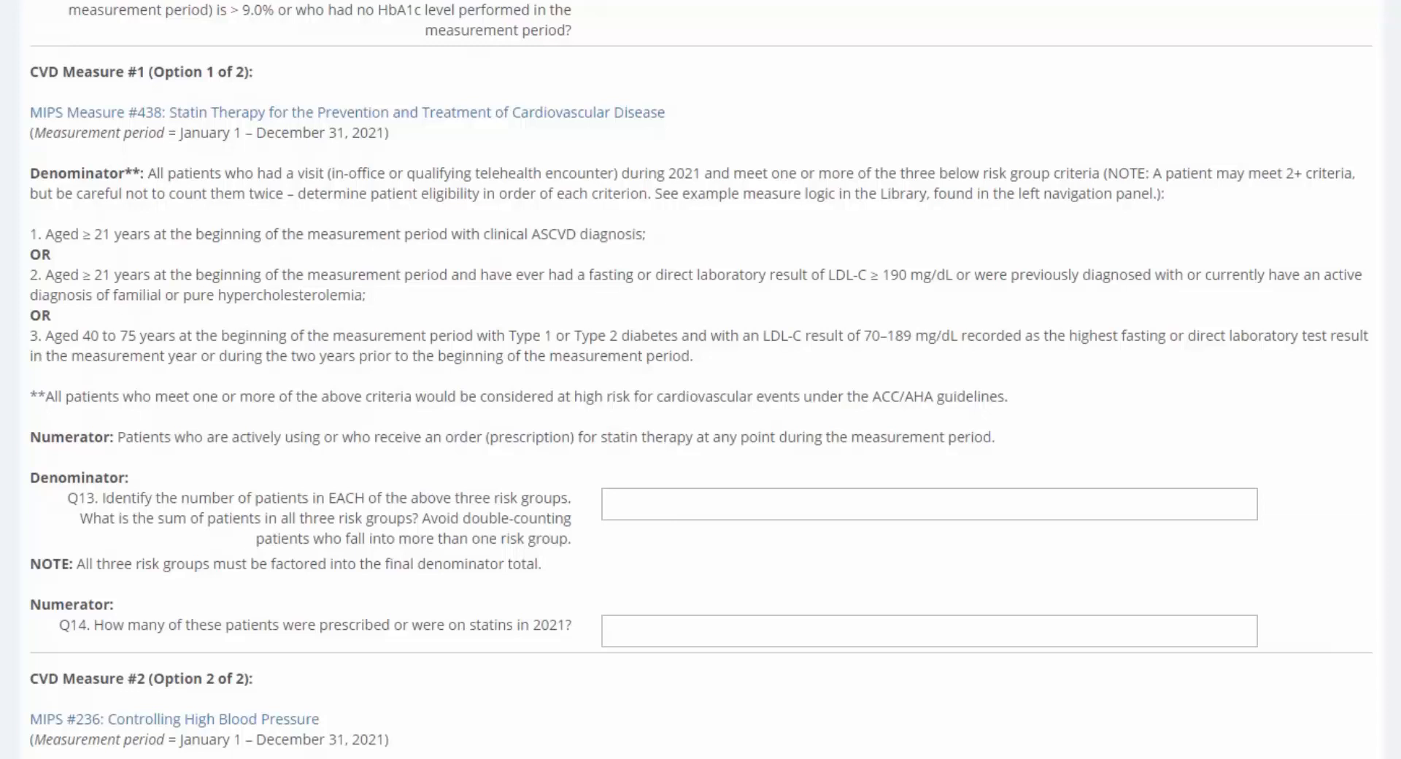
scroll(700, 380, "down", 5)
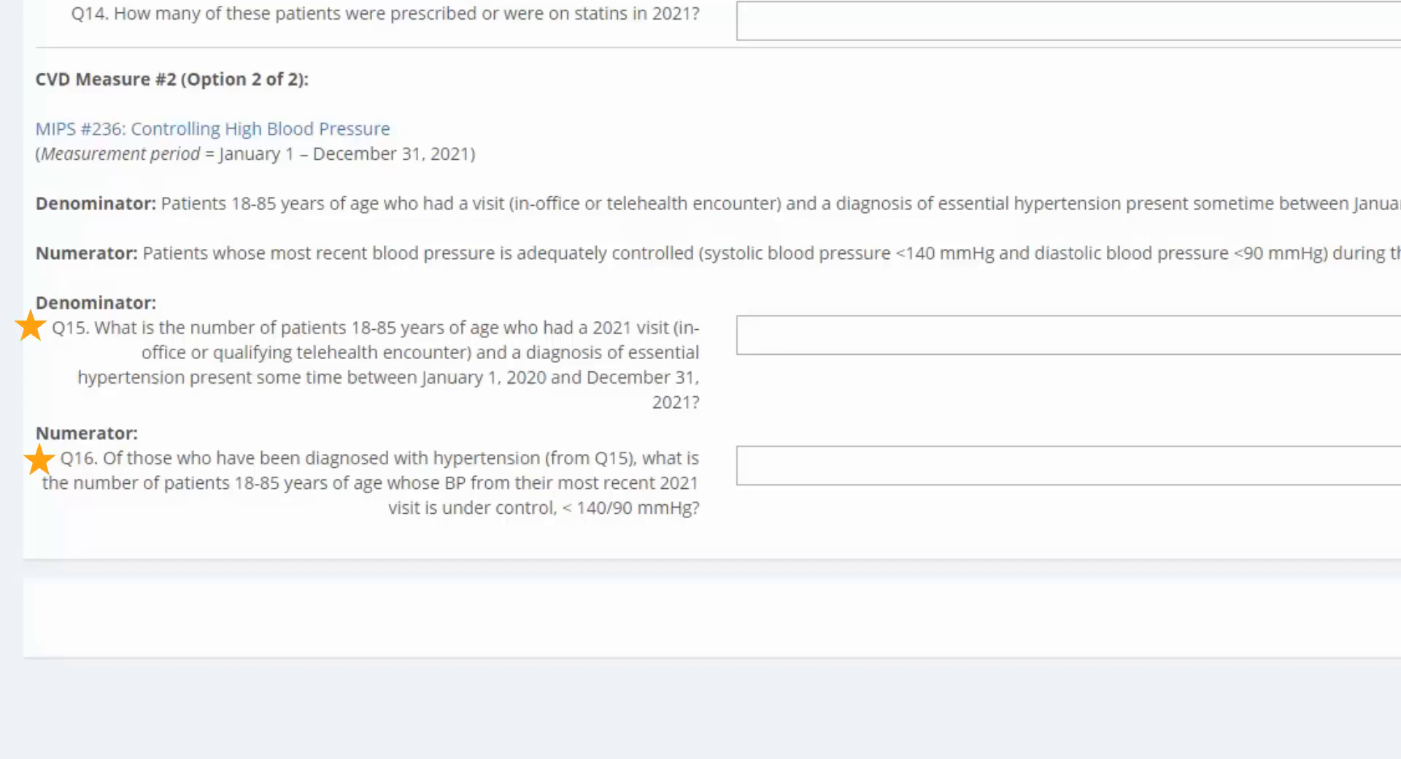
left_click(763, 330)
type("23991")
left_click(814, 475)
type("17455")
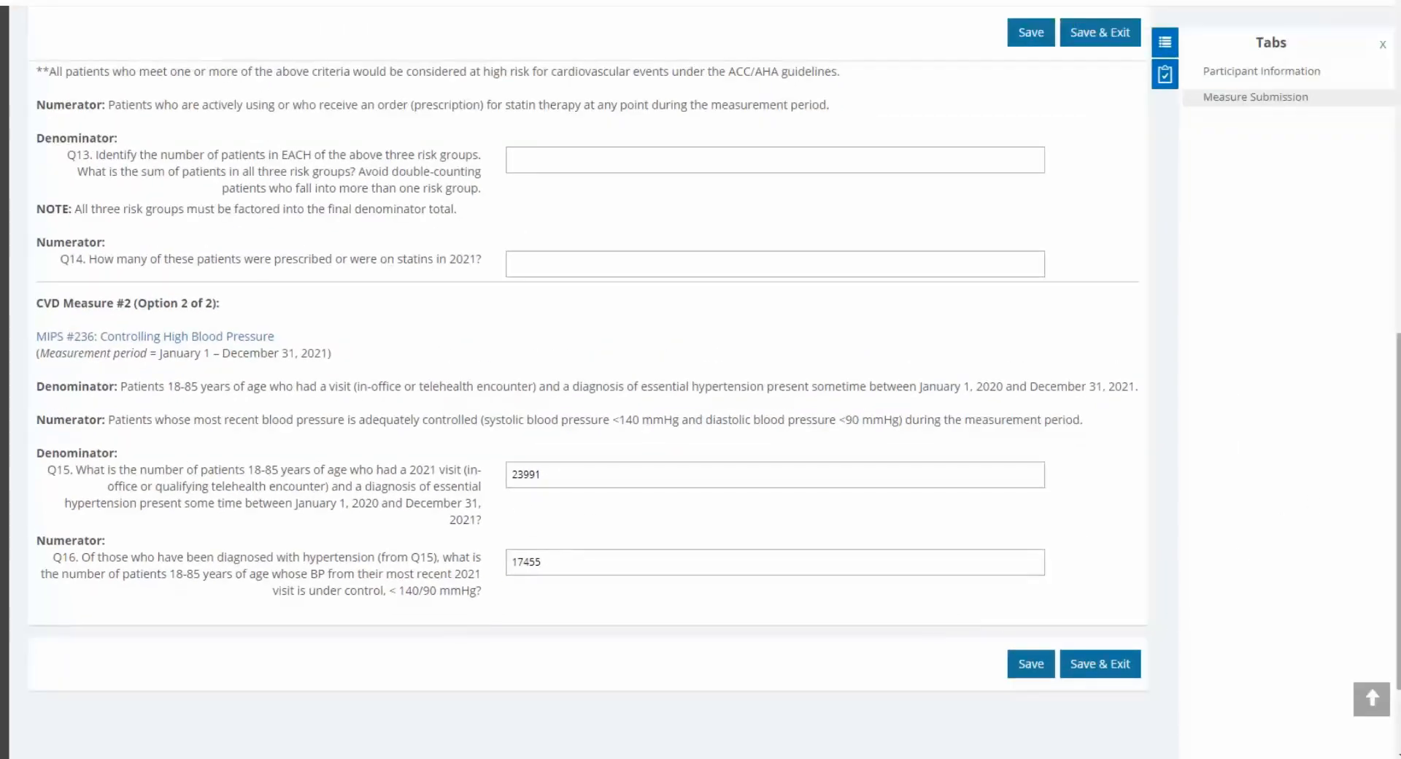
- Review the entries in the Measure Submission and Participant Information sections for missing answers and blank totals
scroll(584, 394, "up", 10)
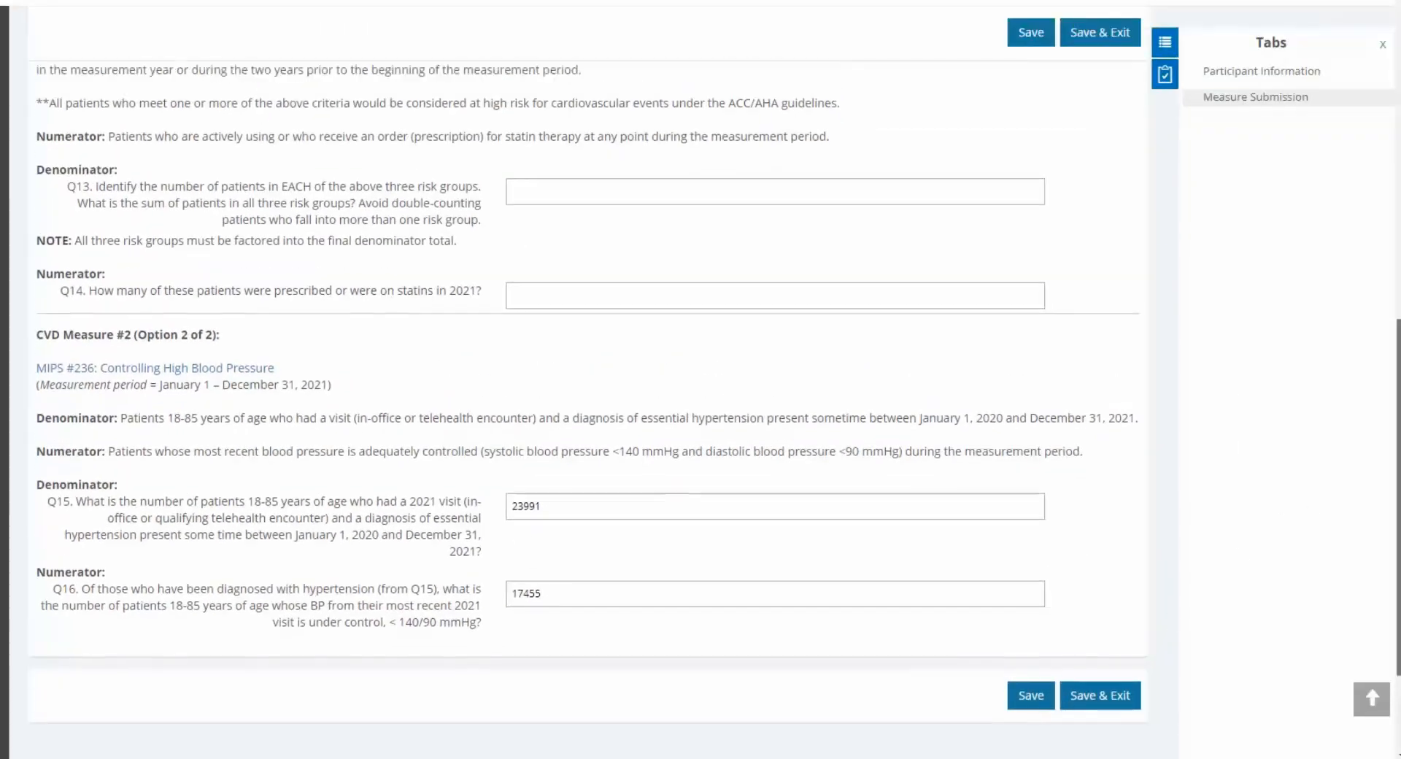
scroll(584, 394, "up", 1)
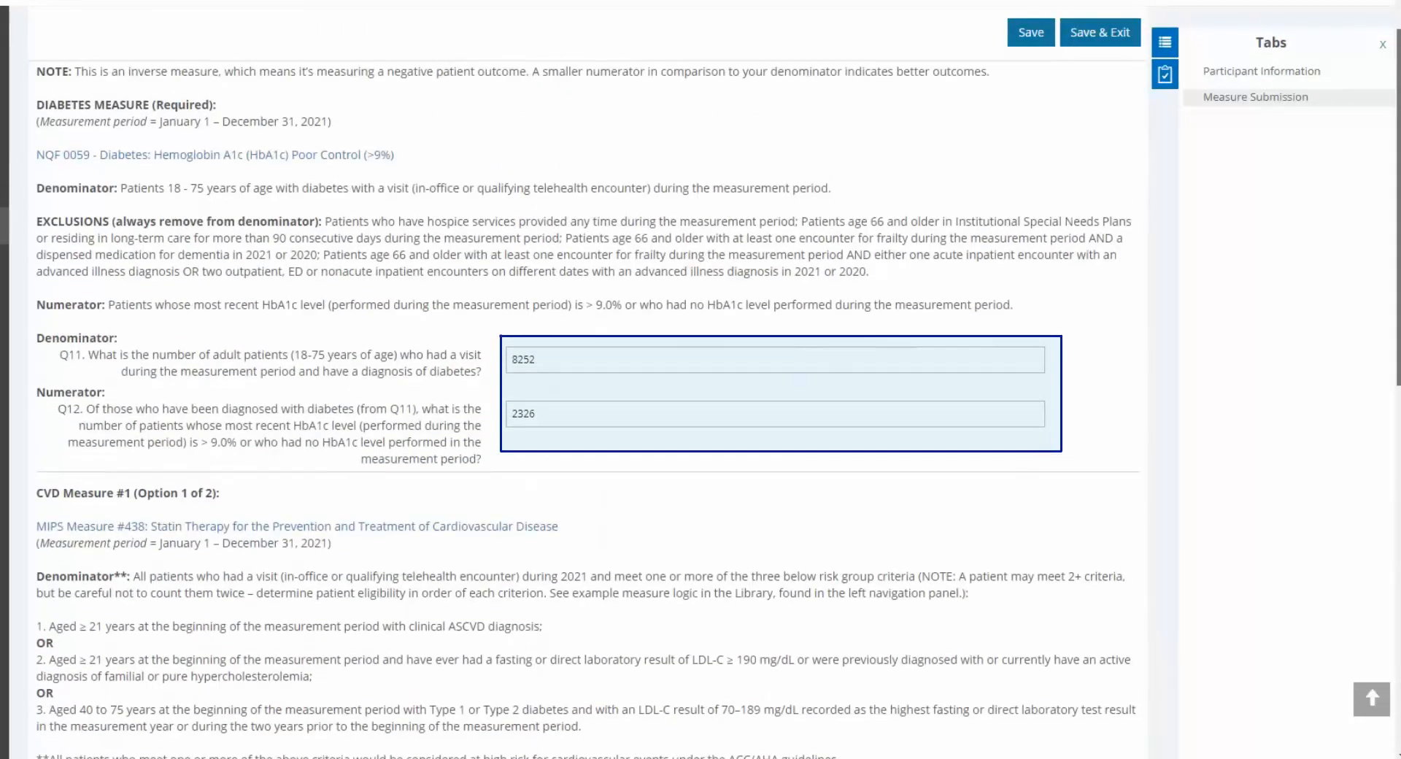
scroll(584, 394, "down", 5)
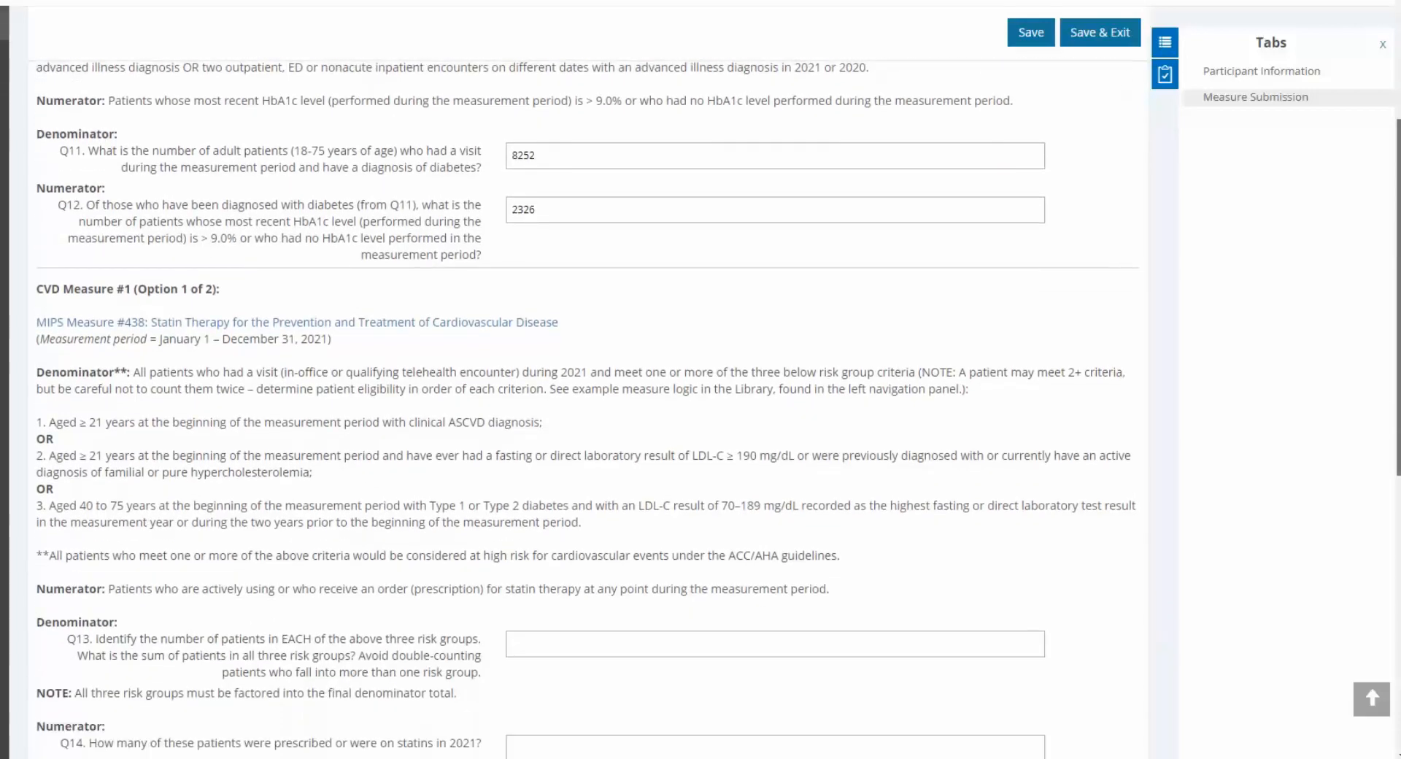
scroll(584, 394, "down", 5)
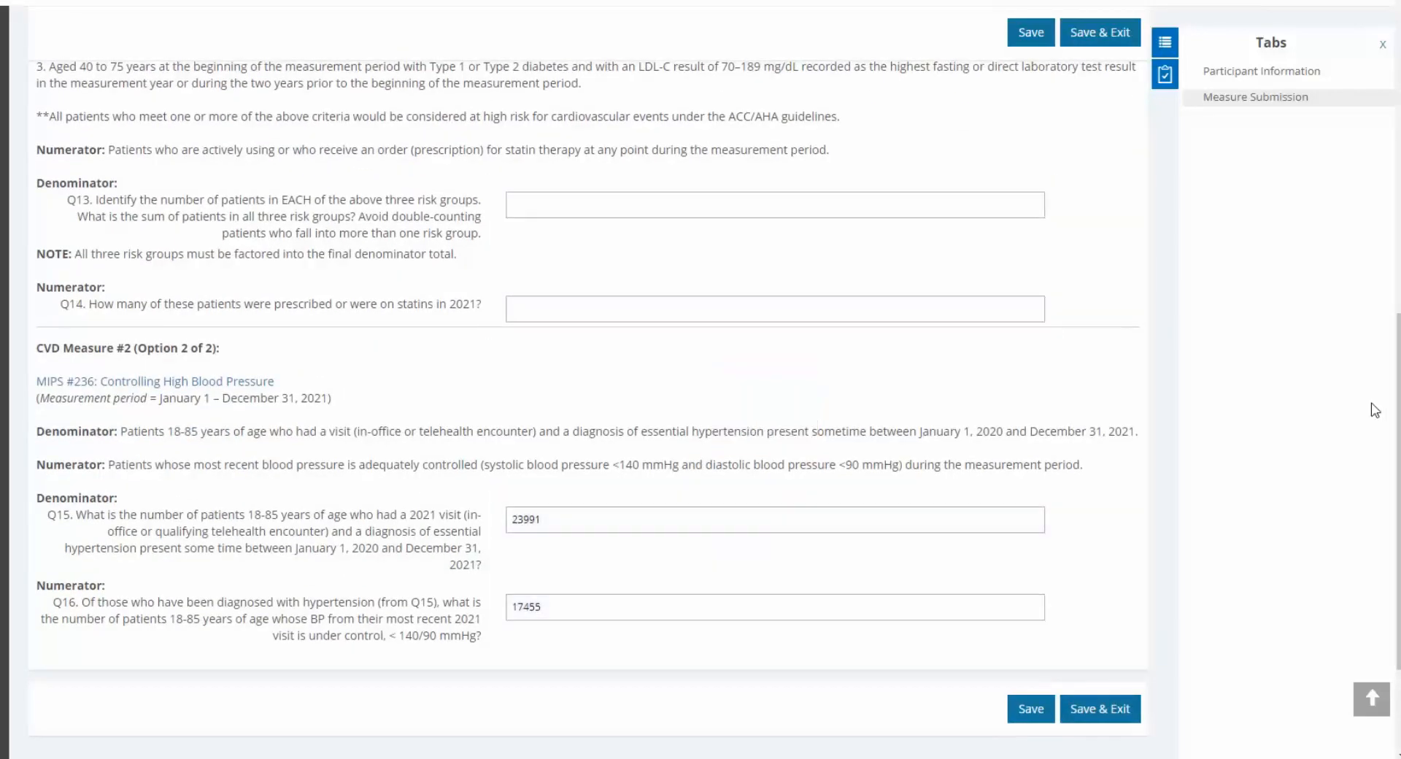
left_click(1302, 78)
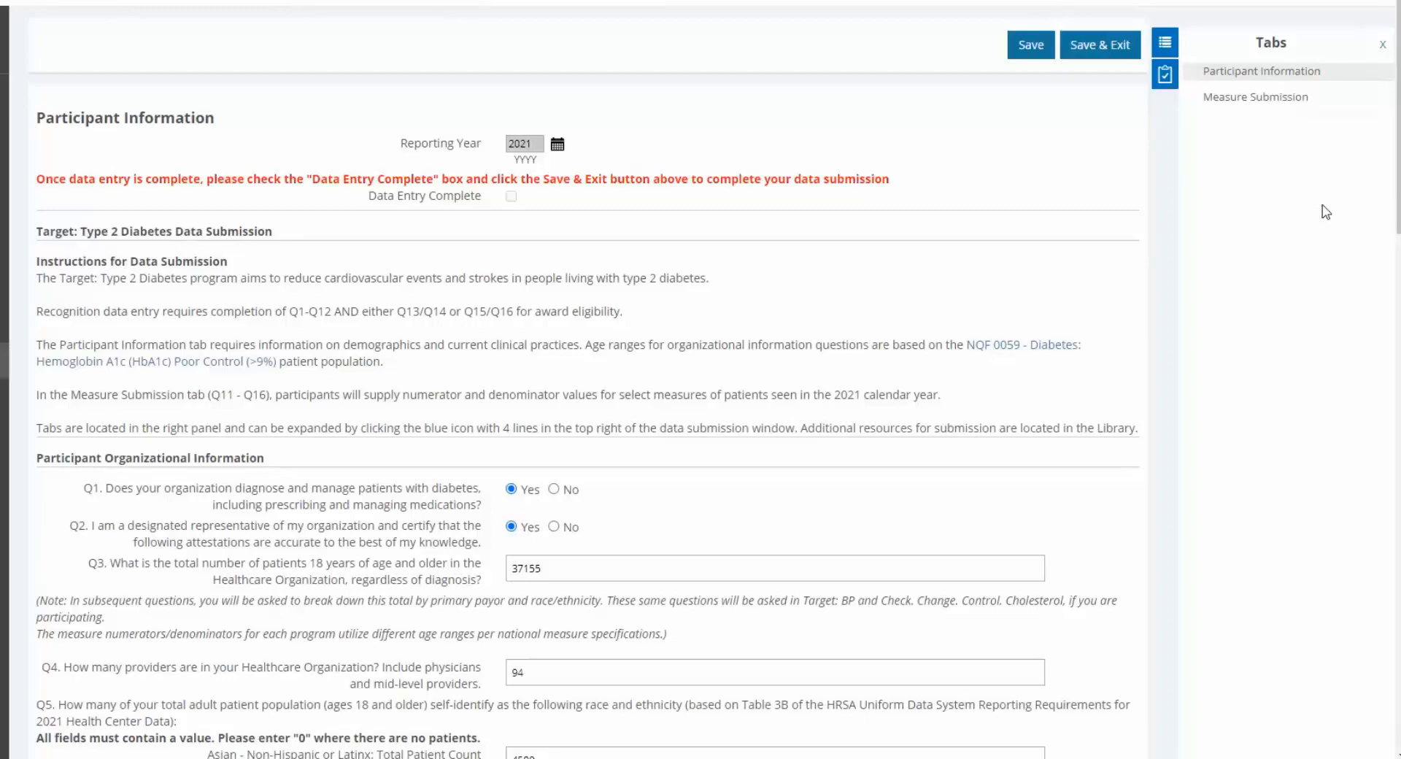
left_click_drag(1398, 208, 1293, 548)
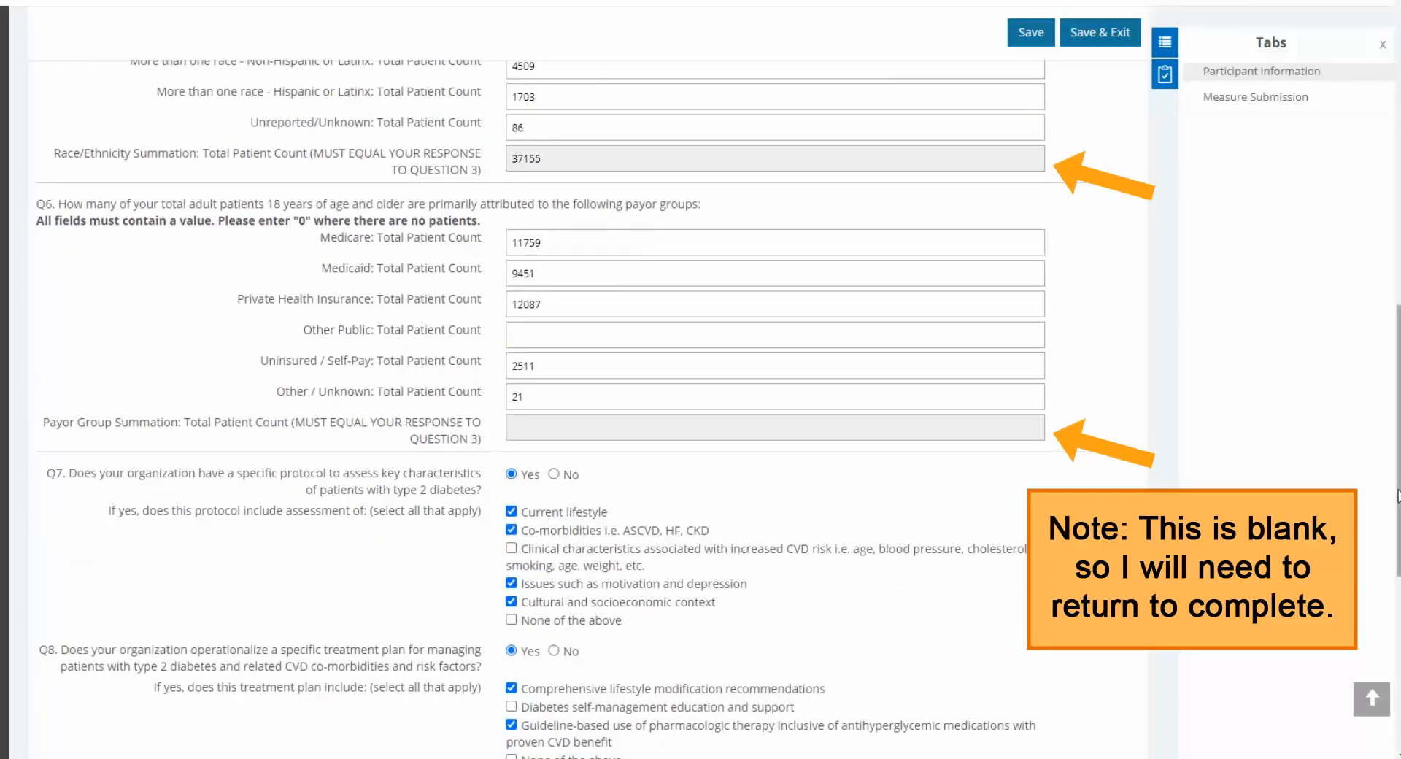
left_click_drag(1397, 500, 1379, 615)
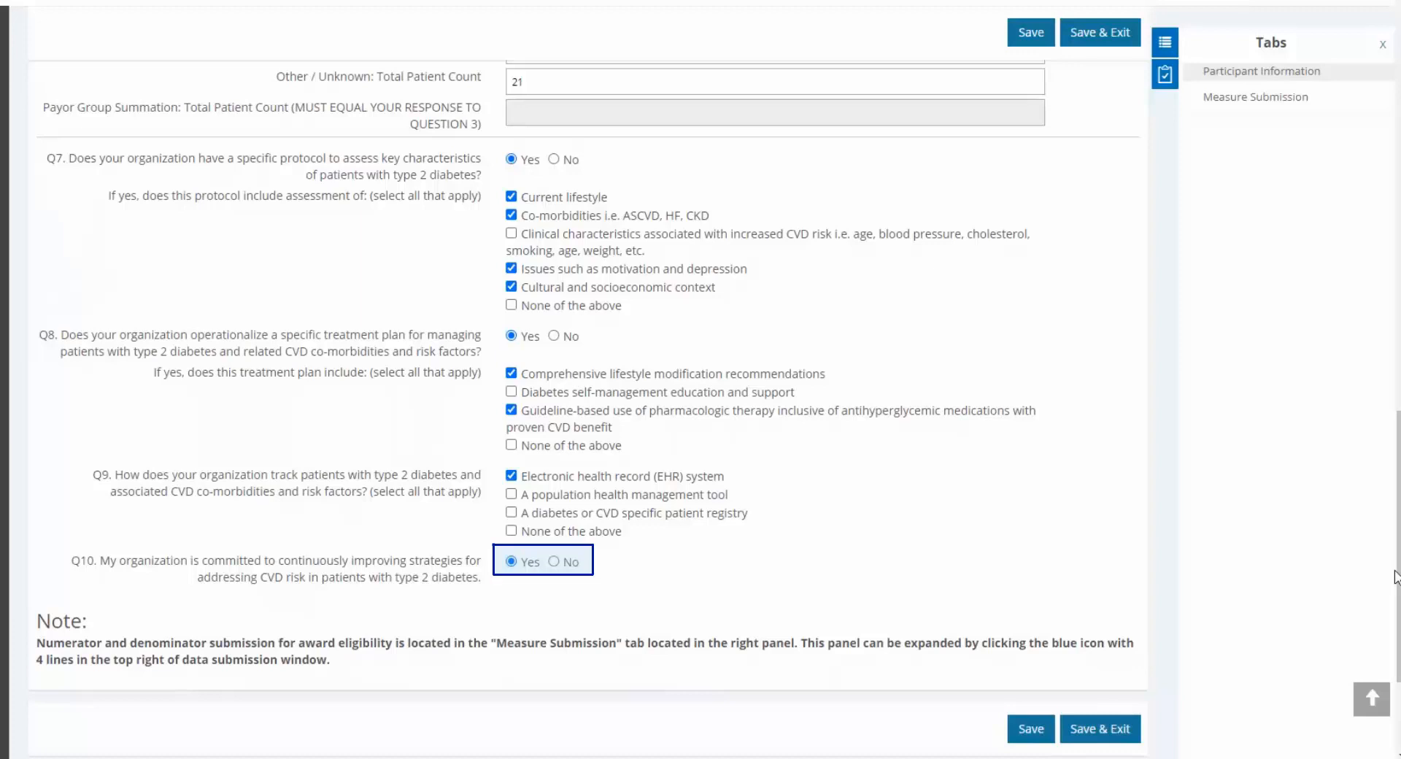
- Enter 1326 as the Other Public patient count in the Q6 payor group breakdown
left_click_drag(1398, 596, 1396, 493)
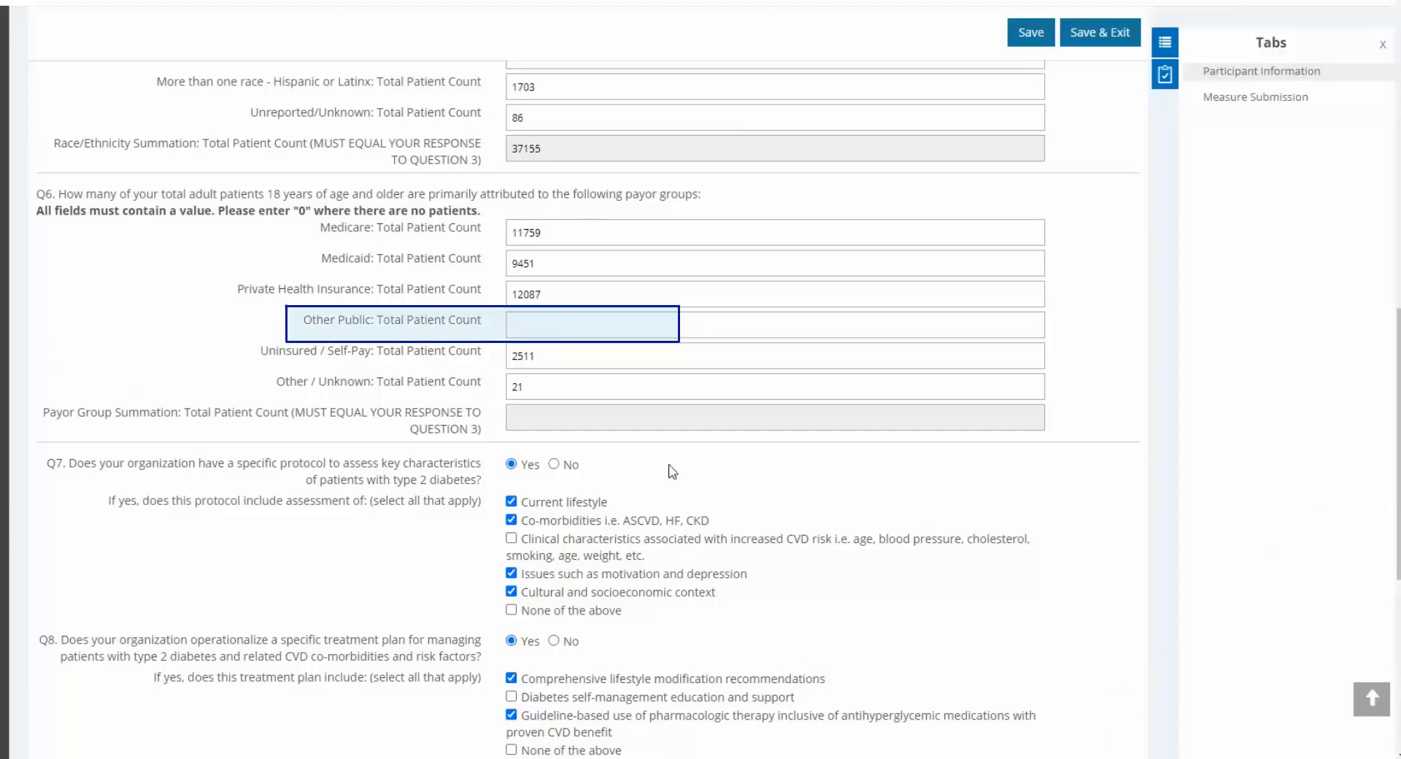
left_click(664, 322)
type("132")
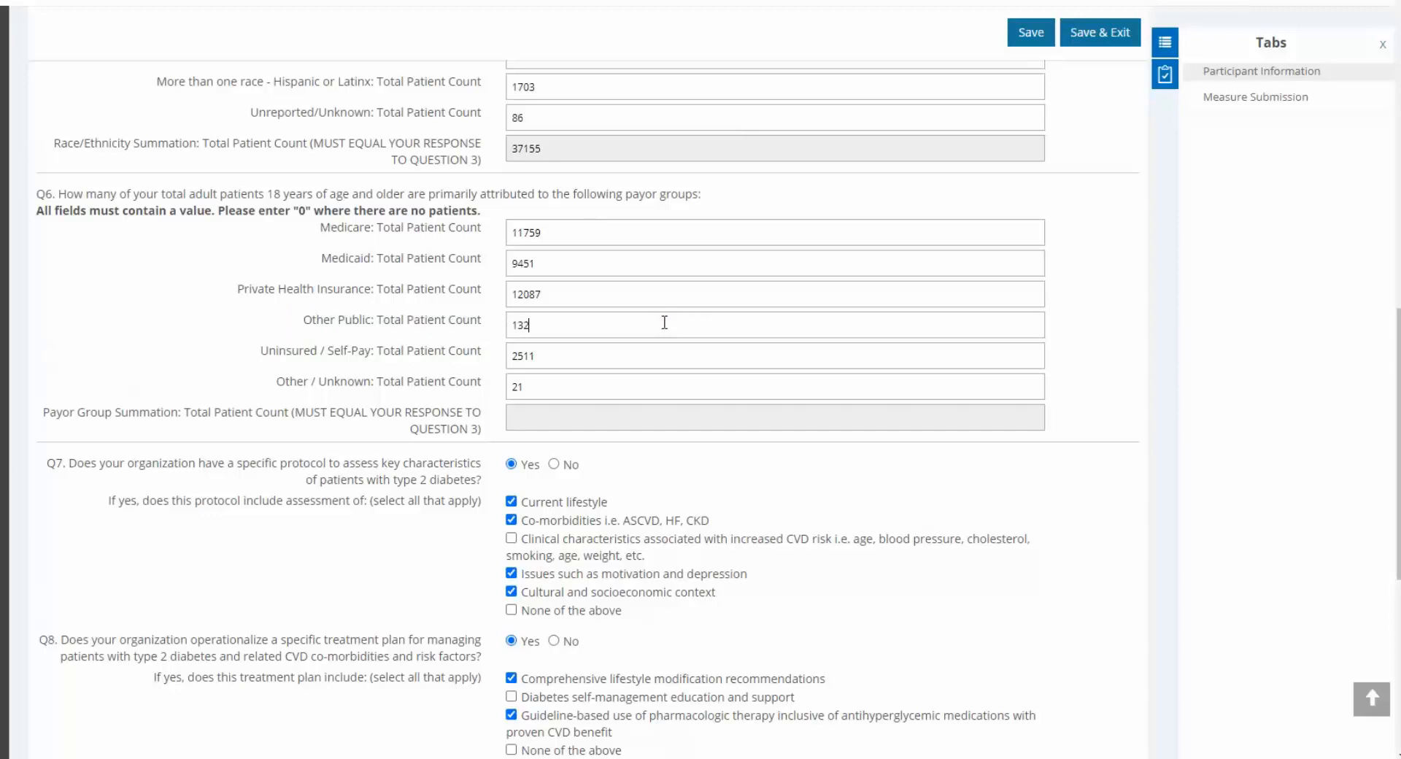
type("6")
left_click(1166, 372)
- Mark the form as Data Entry Complete, then save and exit it
left_click_drag(1399, 438, 1398, 93)
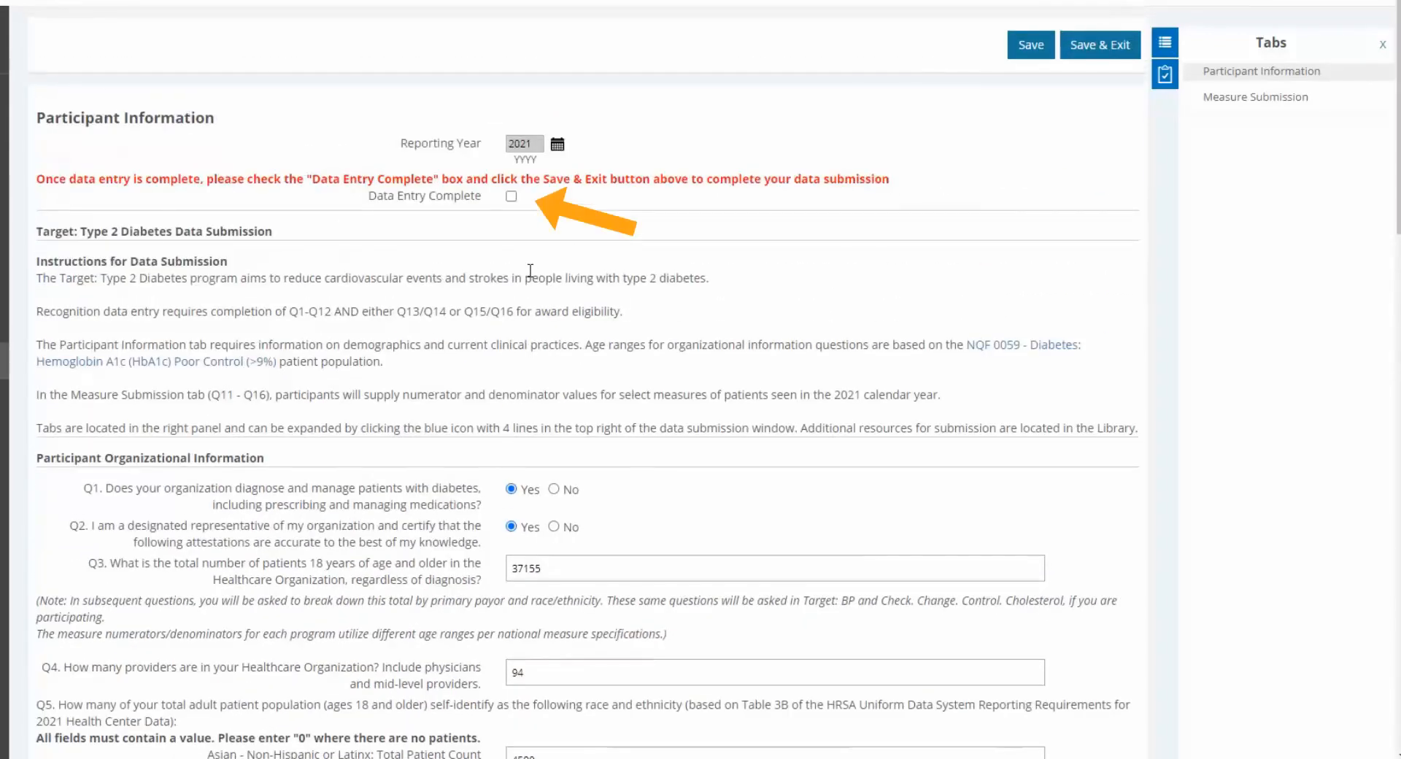
left_click(511, 195)
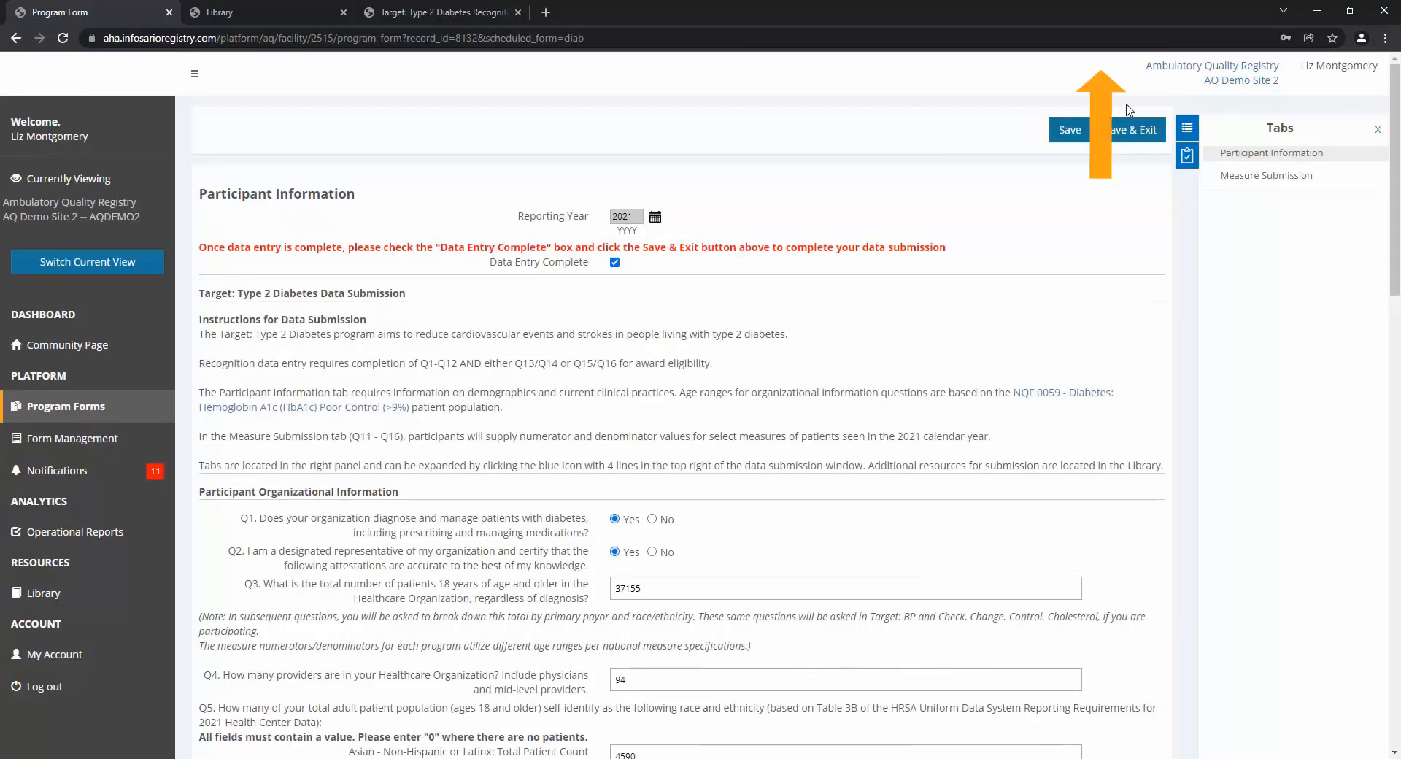
left_click(1142, 132)
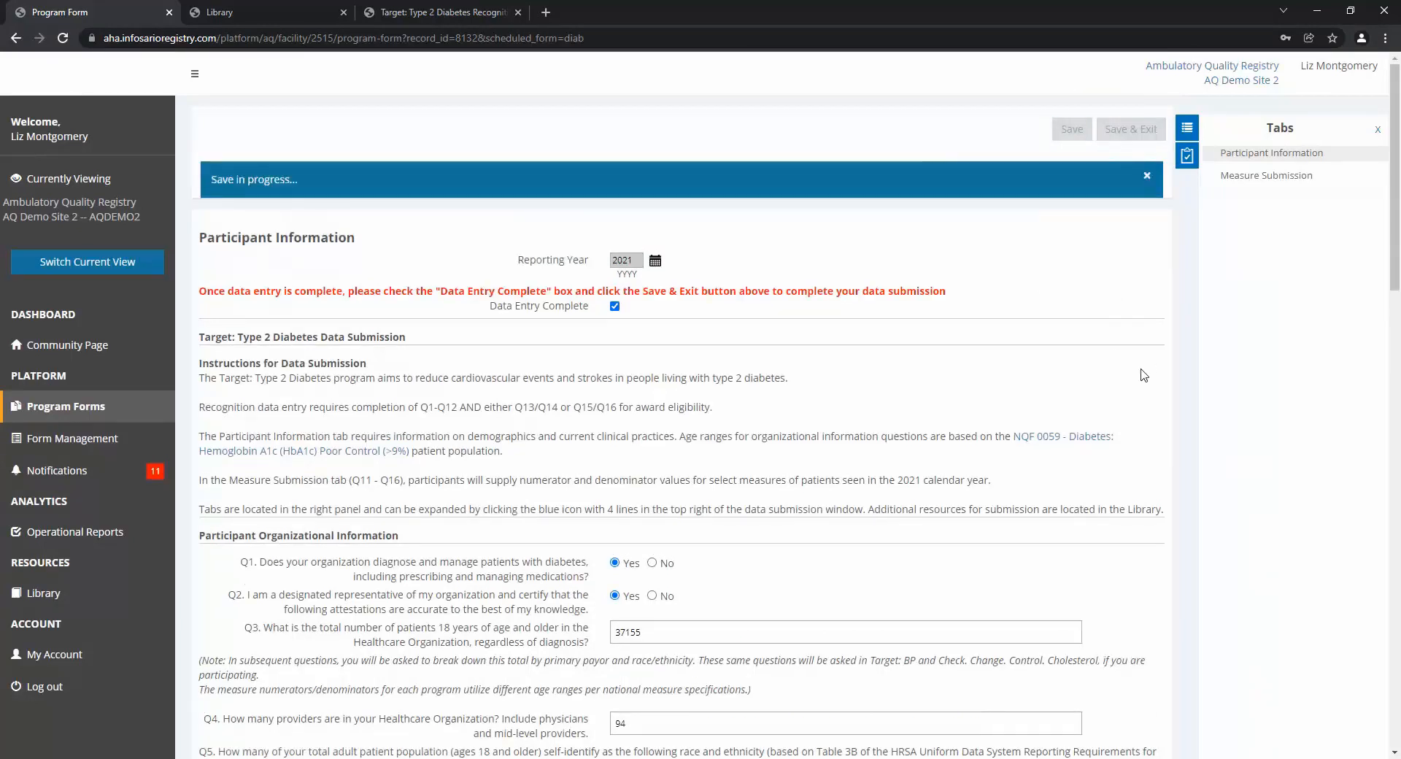